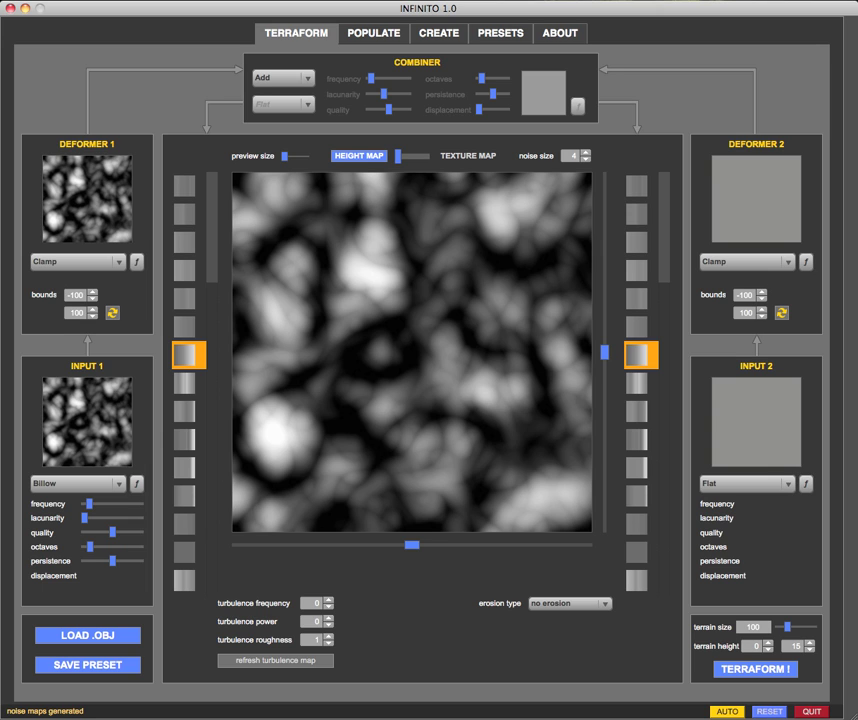
# Generate the terrain from the Billow height map with default Clamp bounds and return to the terraforming settings.
pyautogui.click(753, 669)
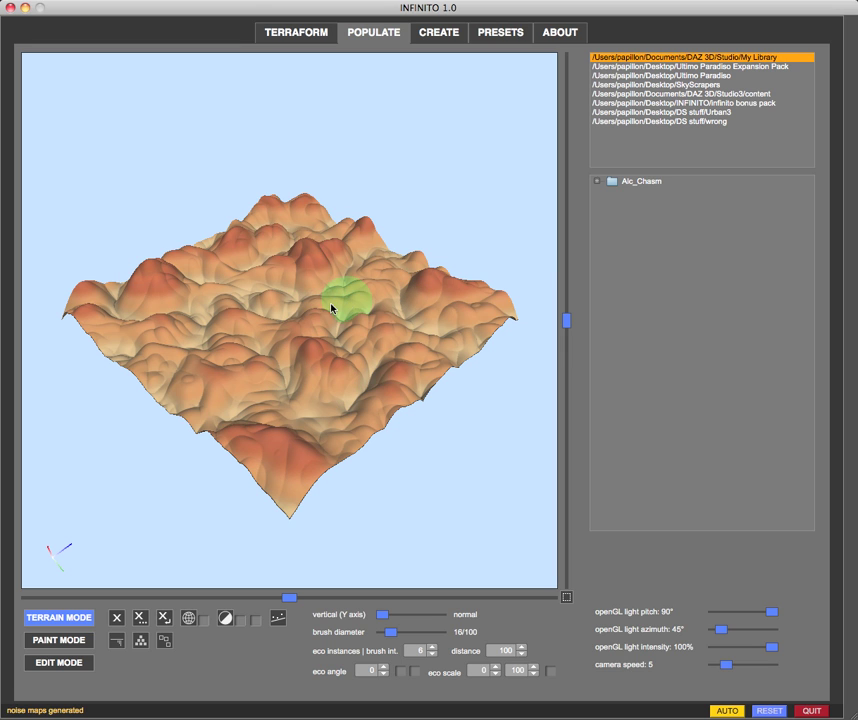
pyautogui.click(272, 32)
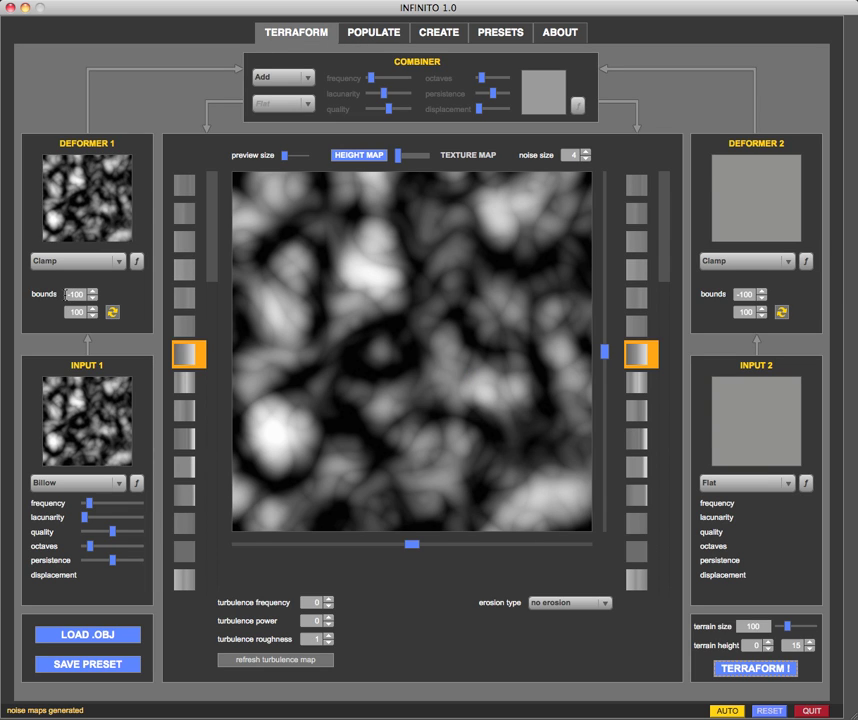
# Set Deformer 1's lower Clamp bound to 0, refresh the noise and generate the terrain.
pyautogui.click(70, 294)
pyautogui.write('0')
pyautogui.click(112, 312)
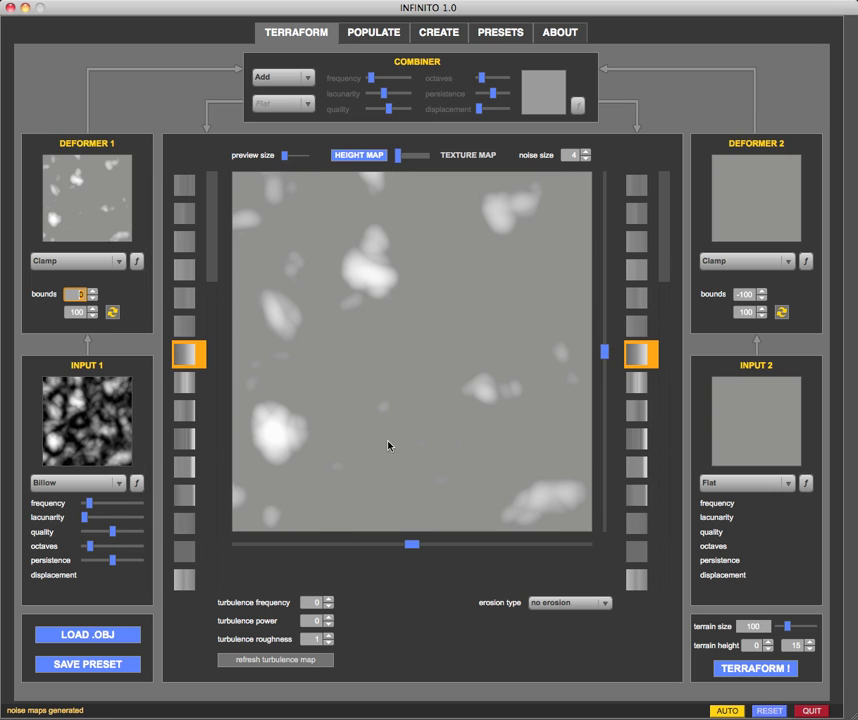
pyautogui.click(735, 668)
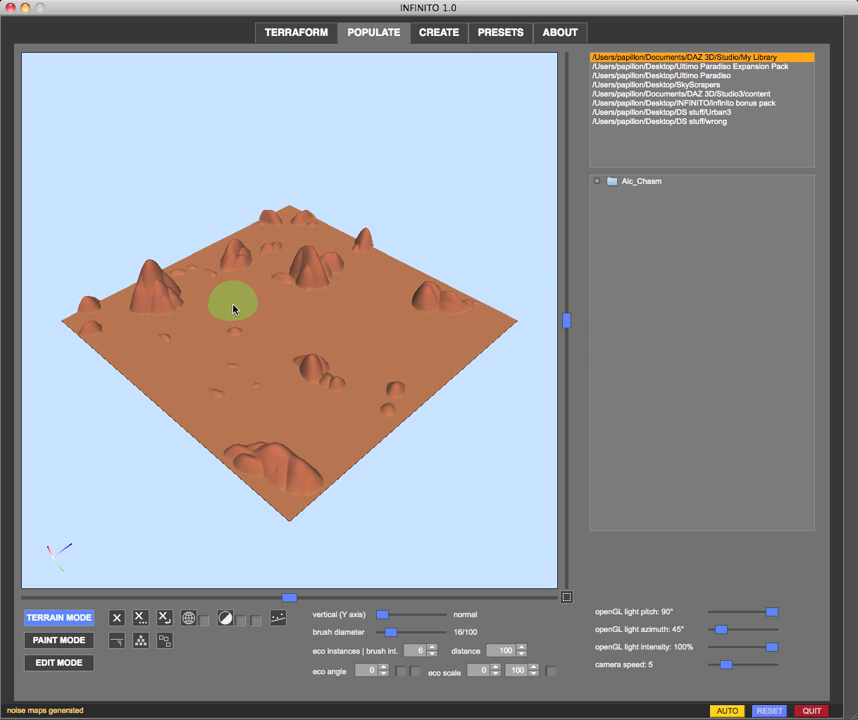
# Set Deformer 1's Clamp bounds to -100 and 0, refresh the noise and generate the terrain.
pyautogui.click(275, 32)
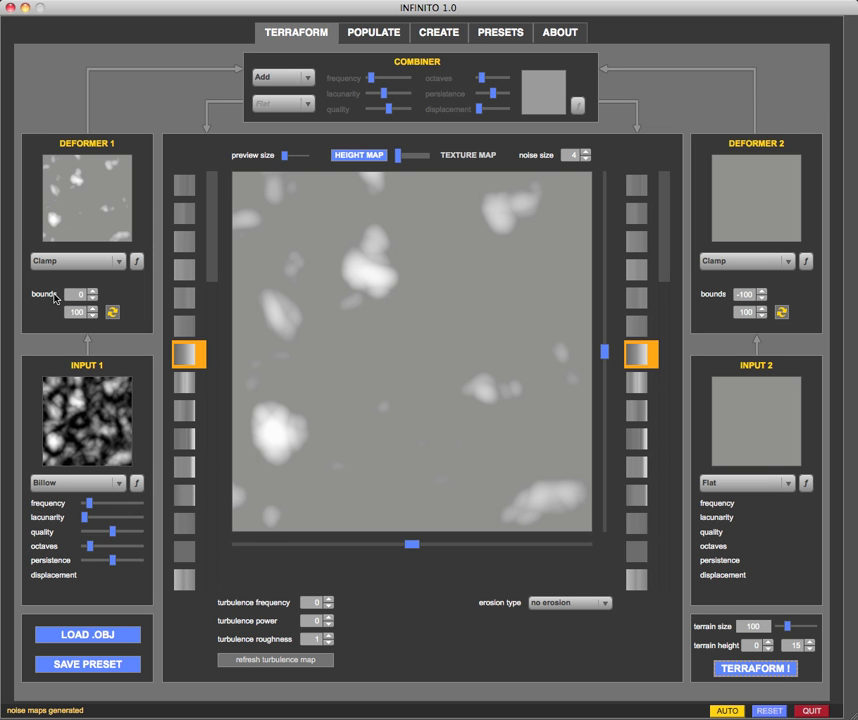
pyautogui.click(67, 295)
pyautogui.write('-100')
pyautogui.click(75, 312)
pyautogui.click(111, 314)
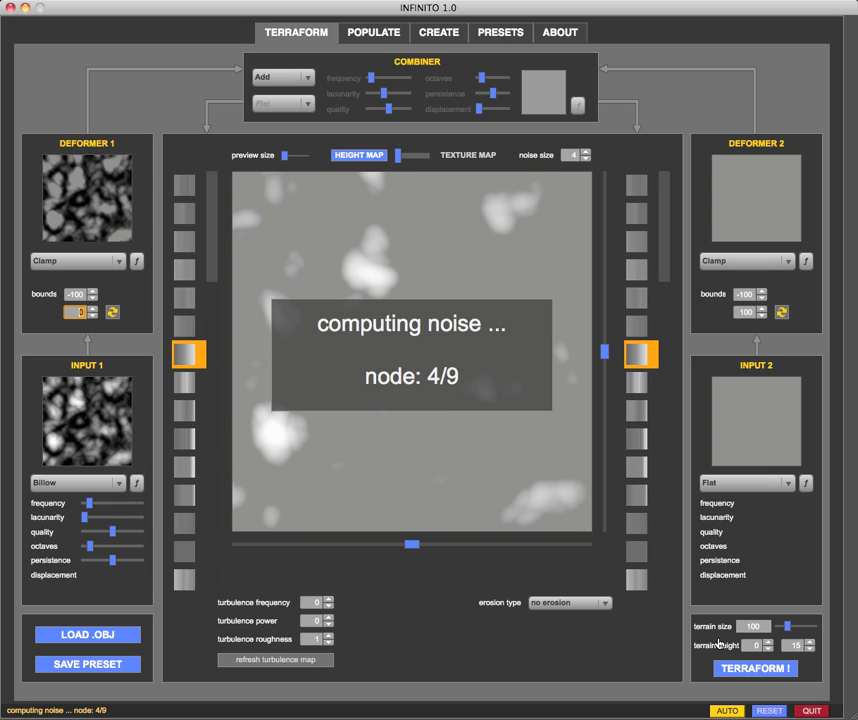
pyautogui.click(727, 669)
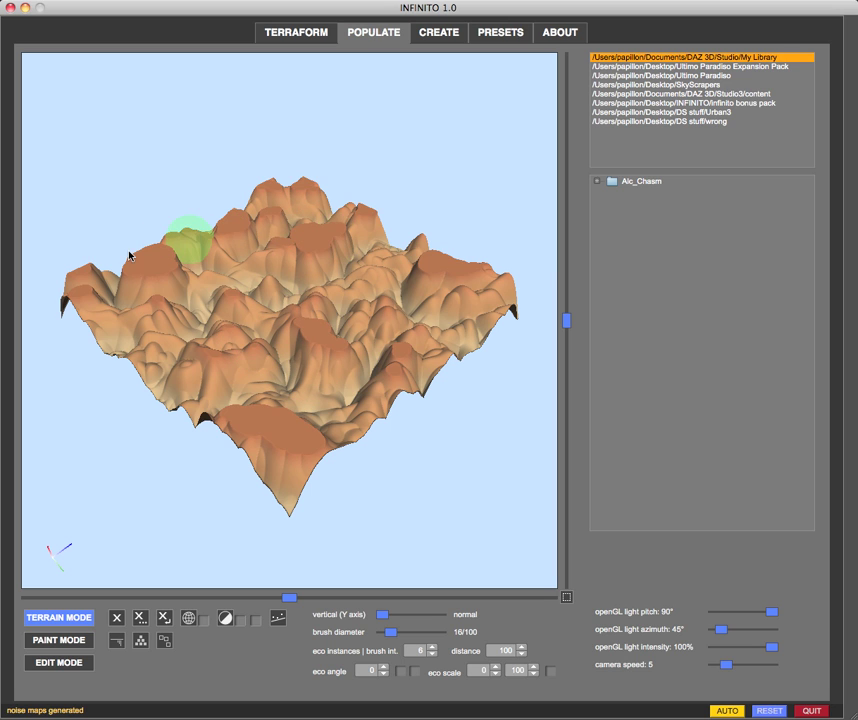
# Reset Deformer 1's Clamp function to its default bounds of -100 and 100.
pyautogui.click(298, 36)
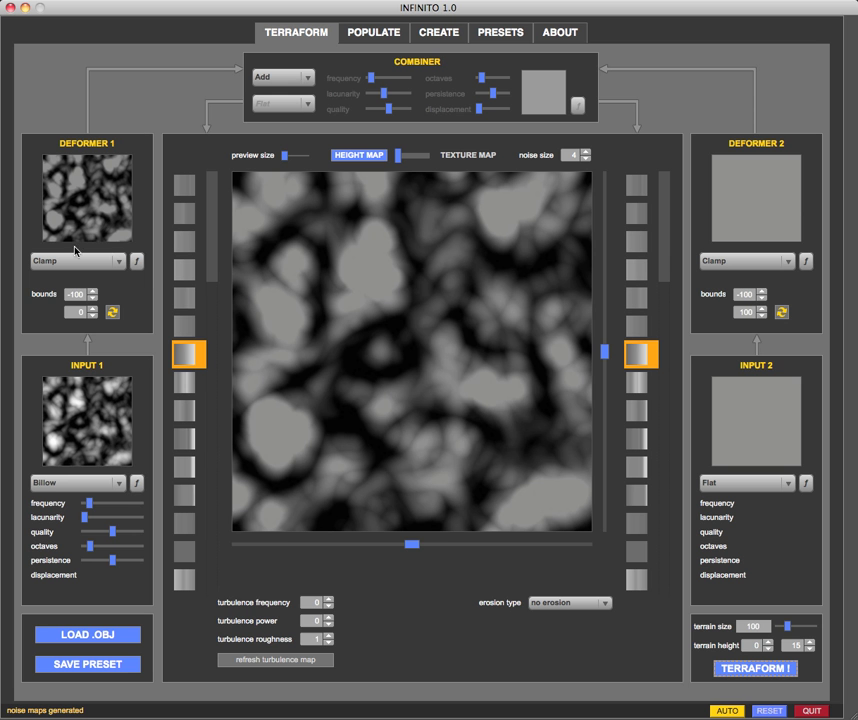
pyautogui.click(138, 263)
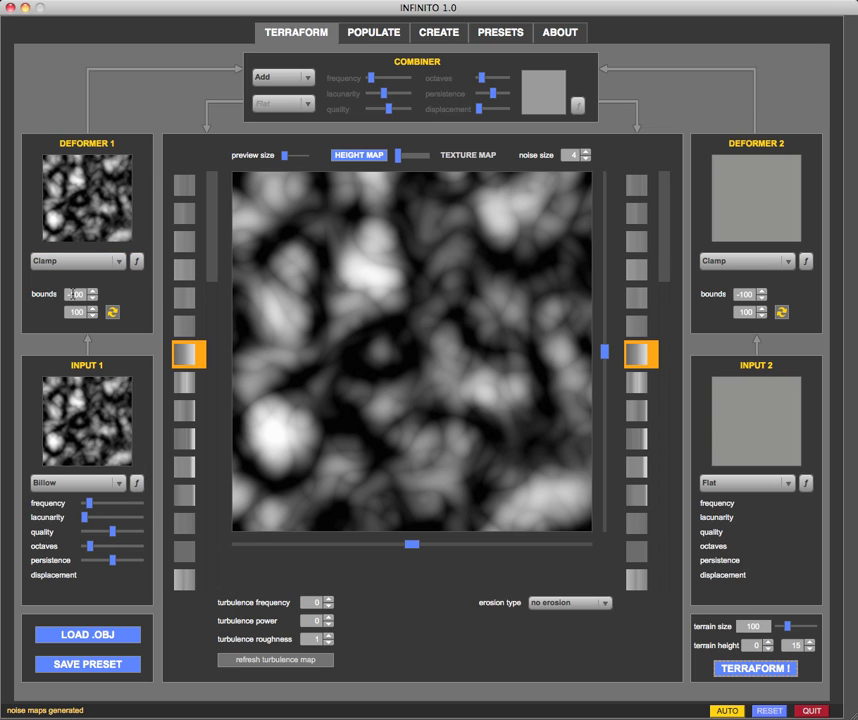
pyautogui.moveTo(72, 296)
pyautogui.mouseDown()
pyautogui.moveTo(90, 312)
pyautogui.moveTo(74, 296)
pyautogui.mouseUp()
# Change Deformer 1 to the Abs function and generate the terrain.
pyautogui.click(84, 264)
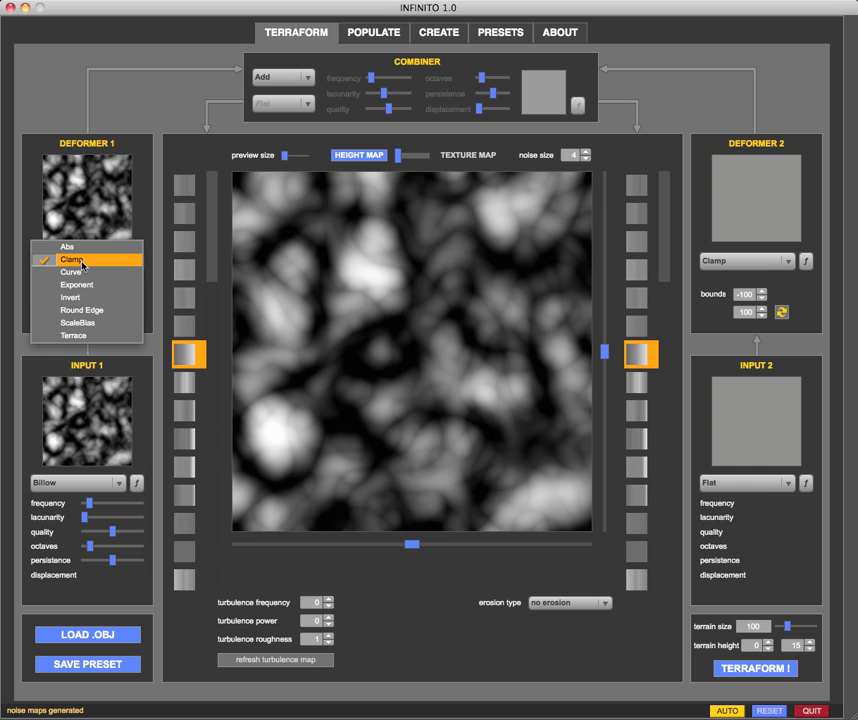
pyautogui.click(86, 247)
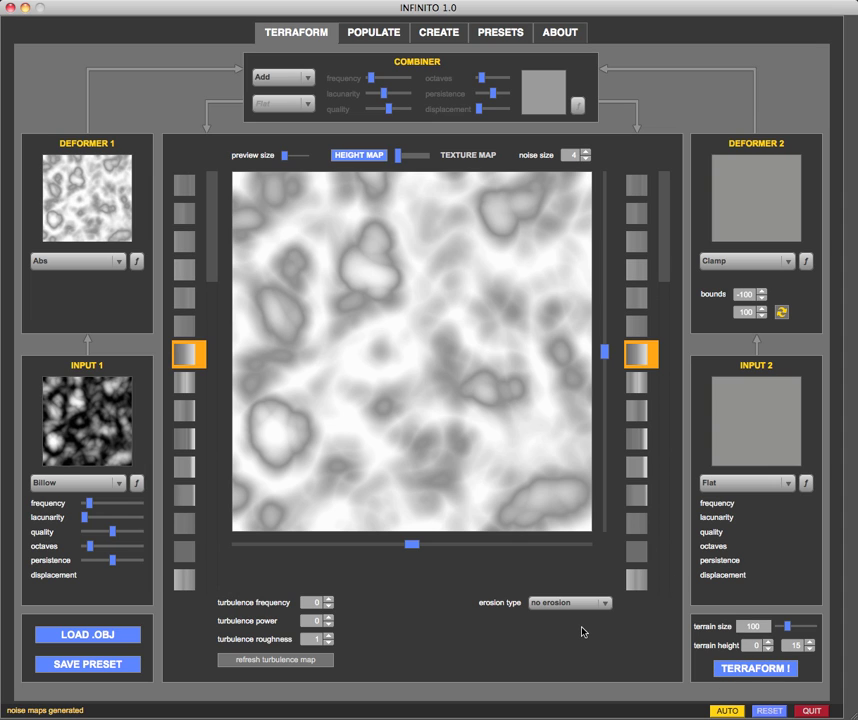
pyautogui.click(733, 672)
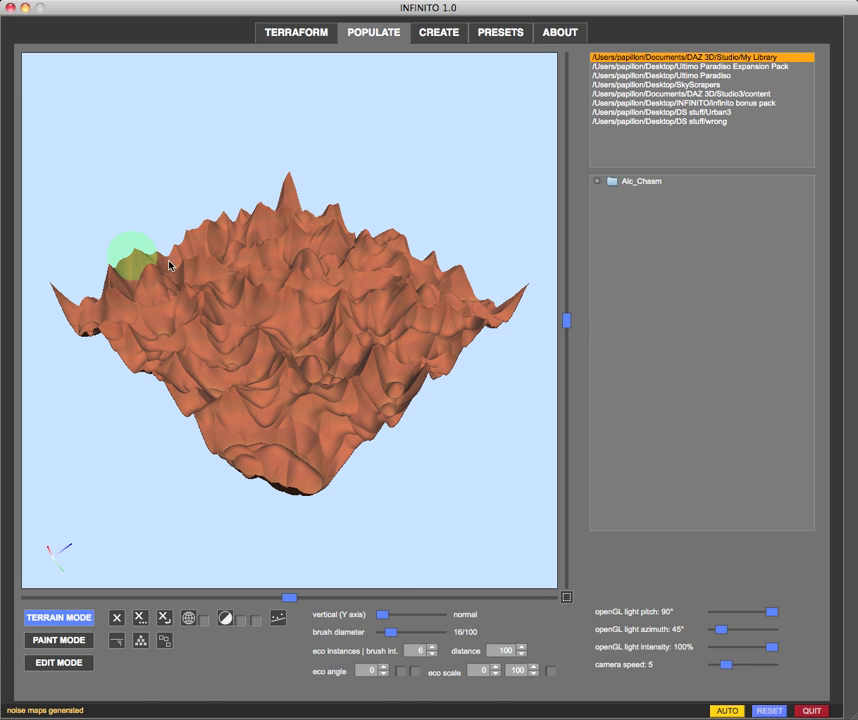
# Change Deformer 1 to Curve with the second preset, a single central peak, and generate the terrain.
pyautogui.click(298, 34)
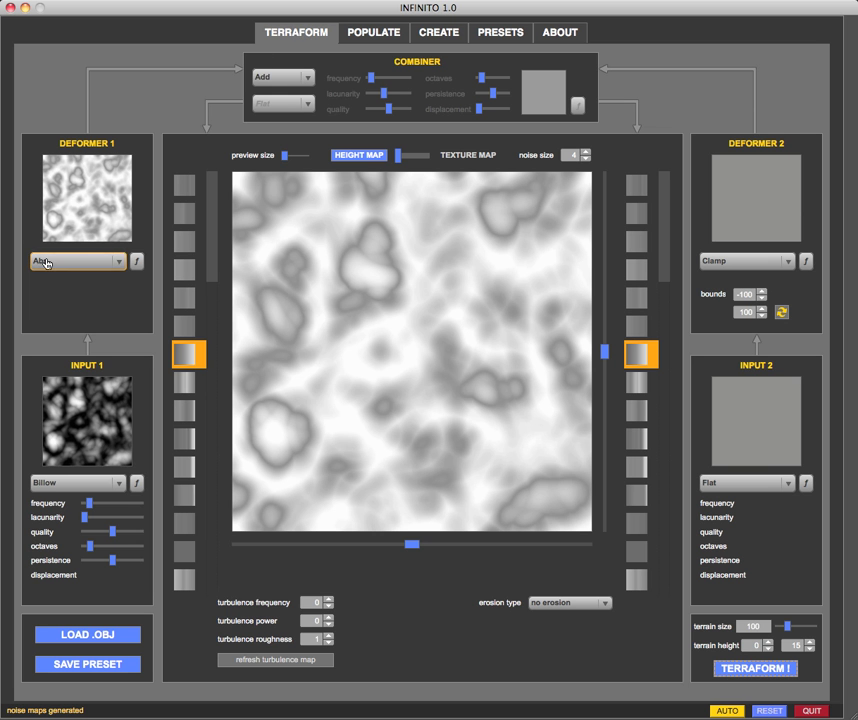
pyautogui.click(46, 262)
pyautogui.click(54, 286)
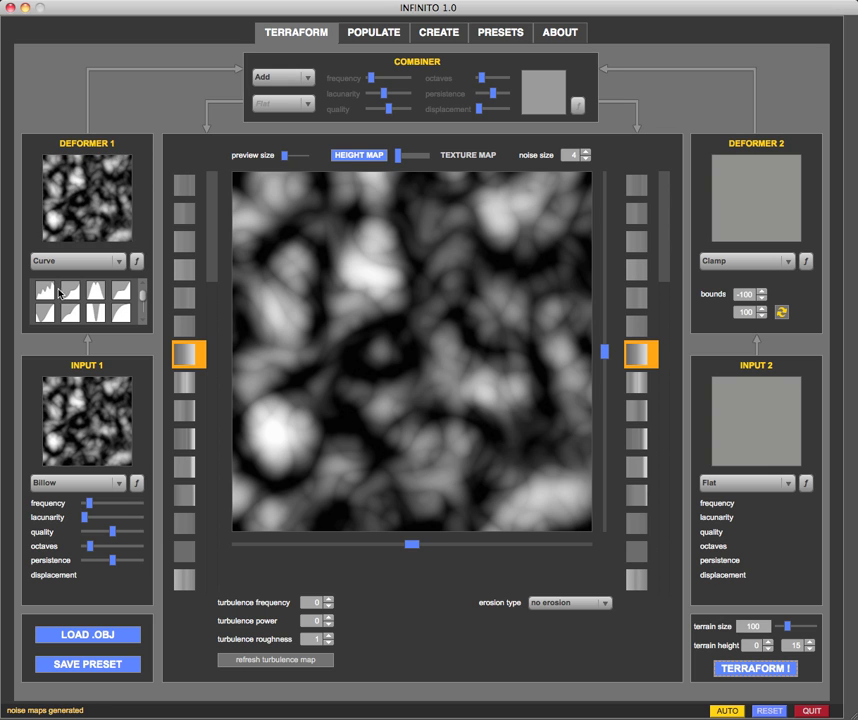
pyautogui.click(144, 300)
pyautogui.scroll(-3, 144, 300)
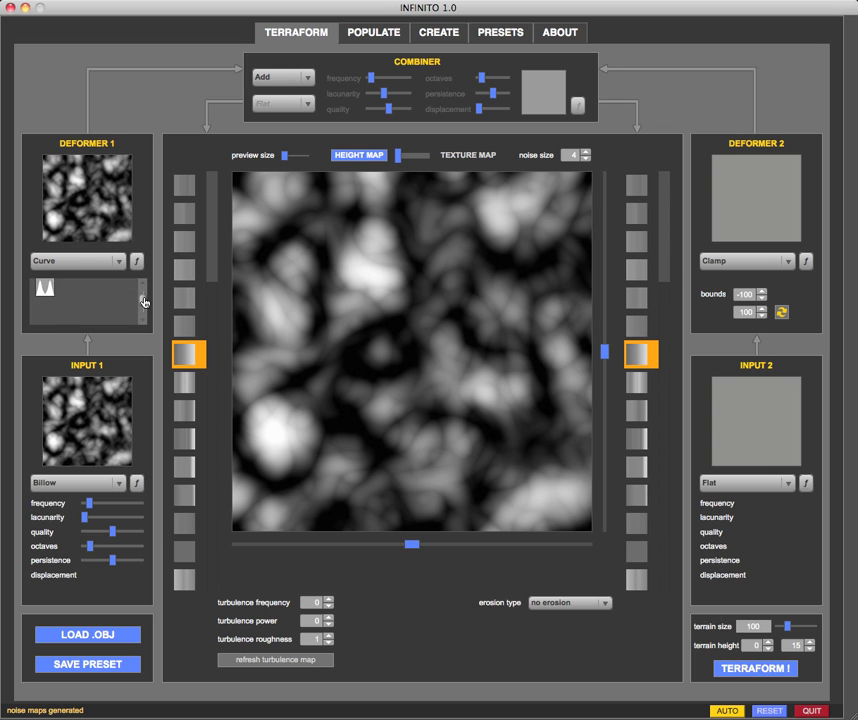
pyautogui.scroll(4, 144, 300)
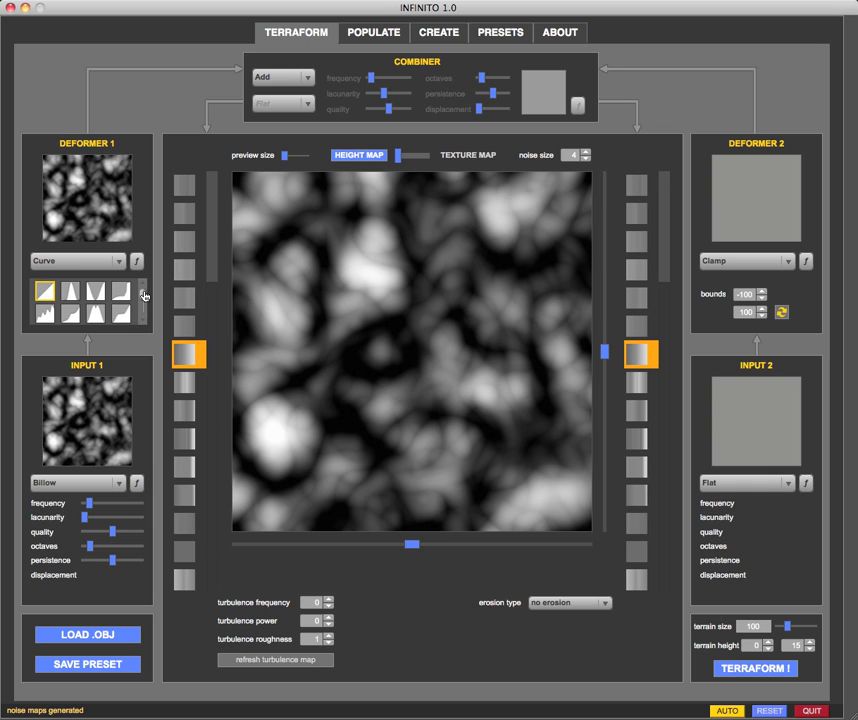
pyautogui.click(70, 294)
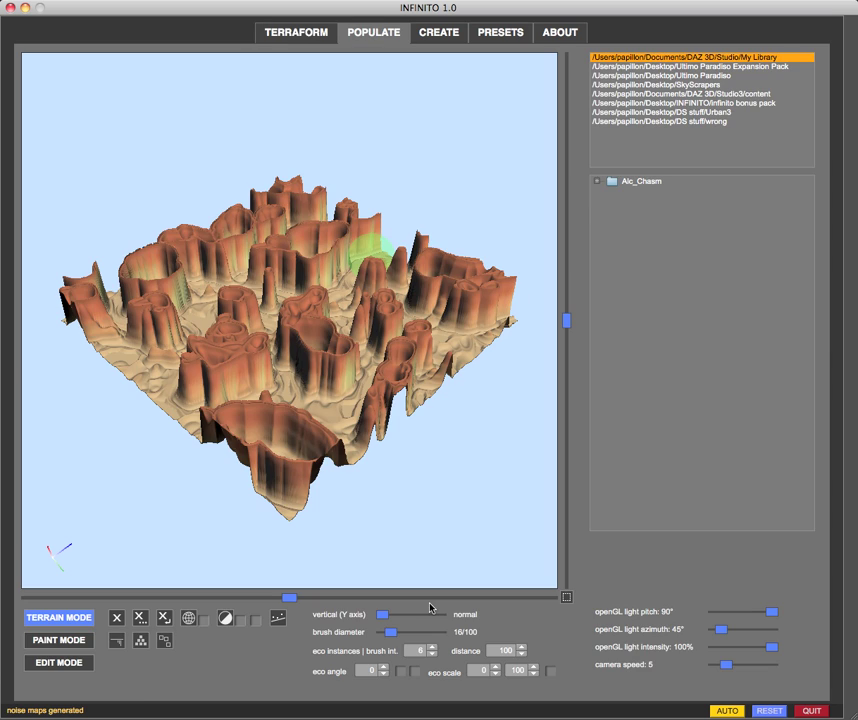
pyautogui.moveTo(237, 303)
pyautogui.mouseDown()
pyautogui.moveTo(238, 312)
pyautogui.moveTo(222, 303)
pyautogui.mouseUp()
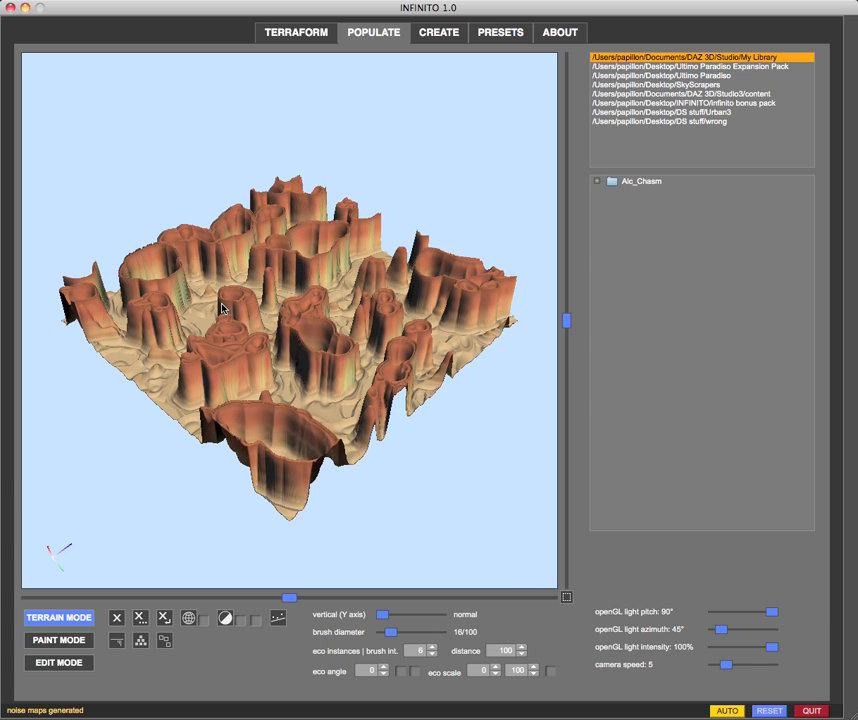
# Apply the third, V-notched curve preset to Deformer 1 and generate the terrain.
pyautogui.click(273, 38)
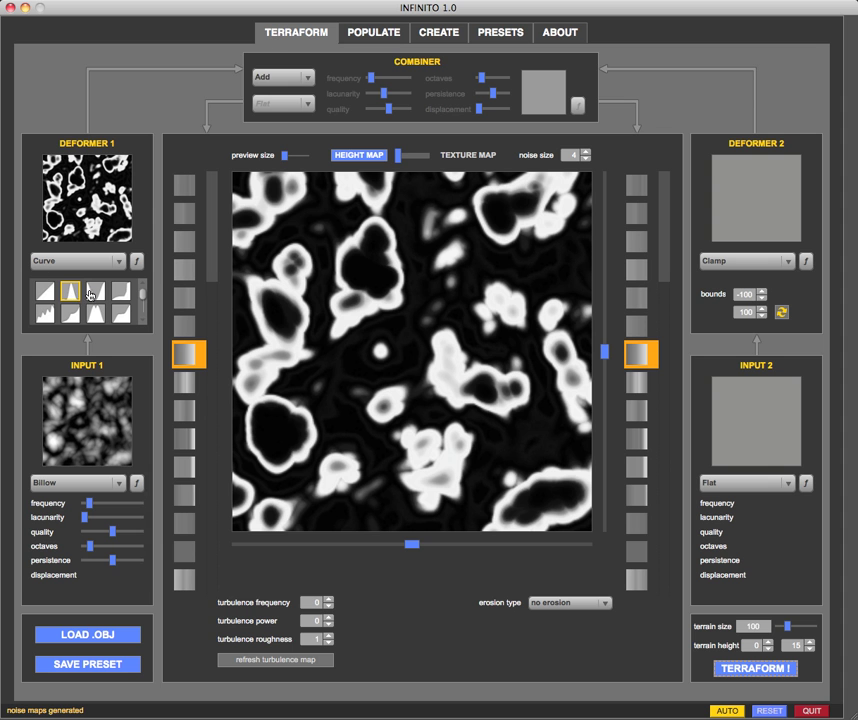
pyautogui.click(95, 291)
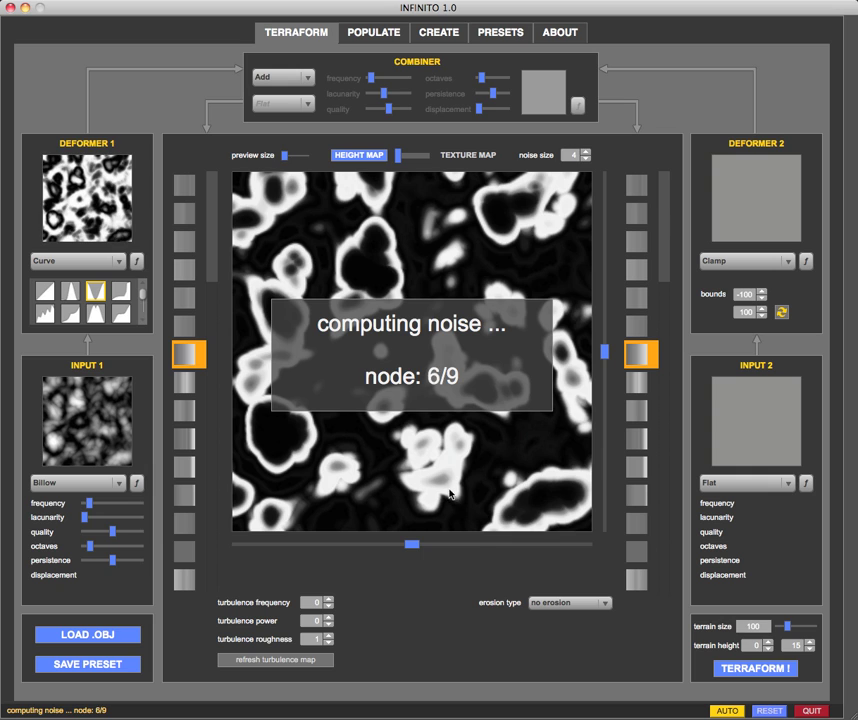
pyautogui.click(755, 668)
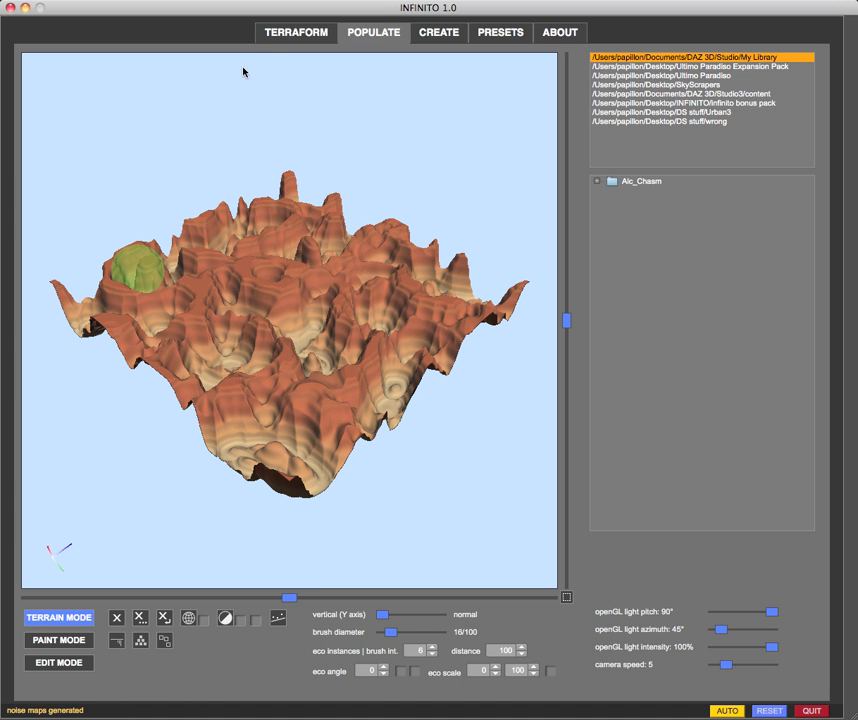
# Apply the fourth curve preset, beside the V-notched one, to Deformer 1 and generate the terrain to inspect its relief.
pyautogui.click(310, 34)
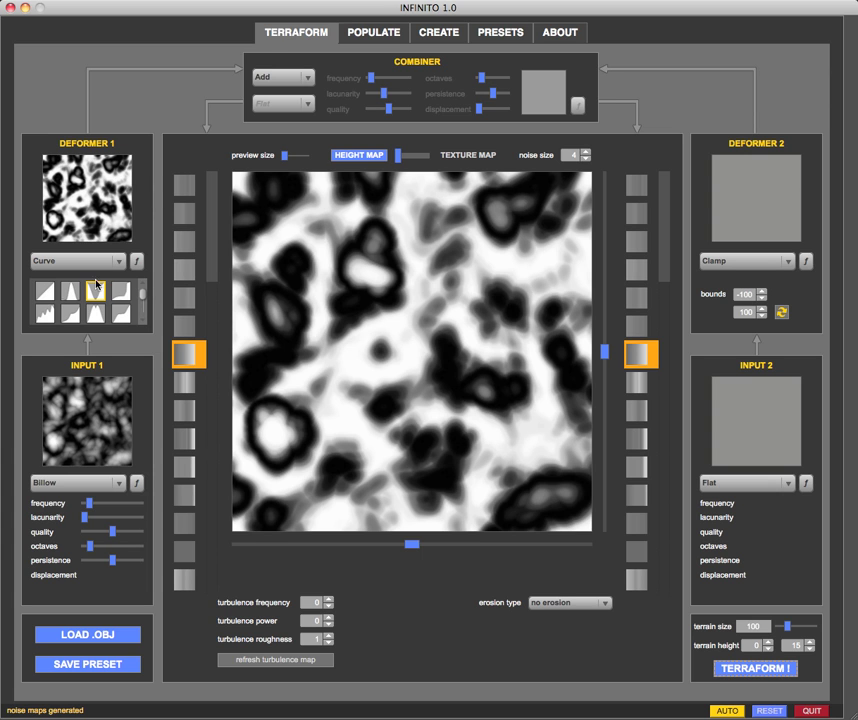
pyautogui.click(120, 290)
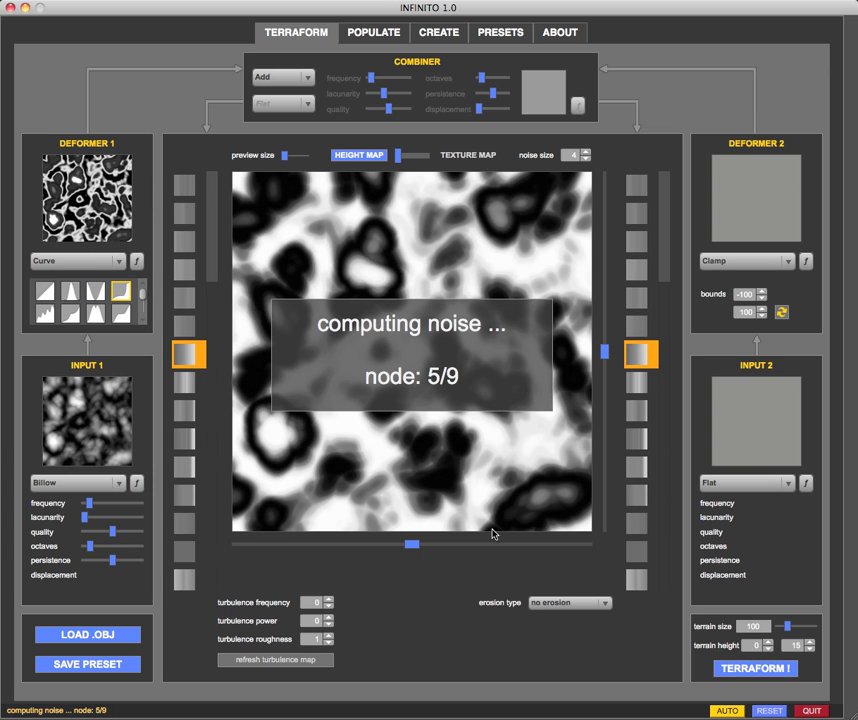
pyautogui.click(750, 668)
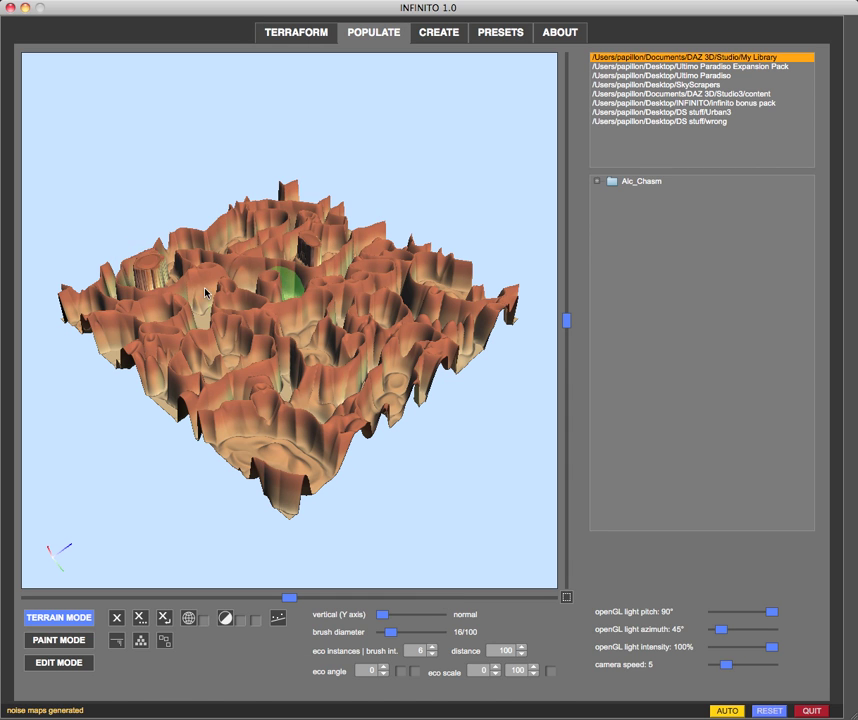
pyautogui.moveTo(134, 131); pyautogui.dragTo(135, 139)
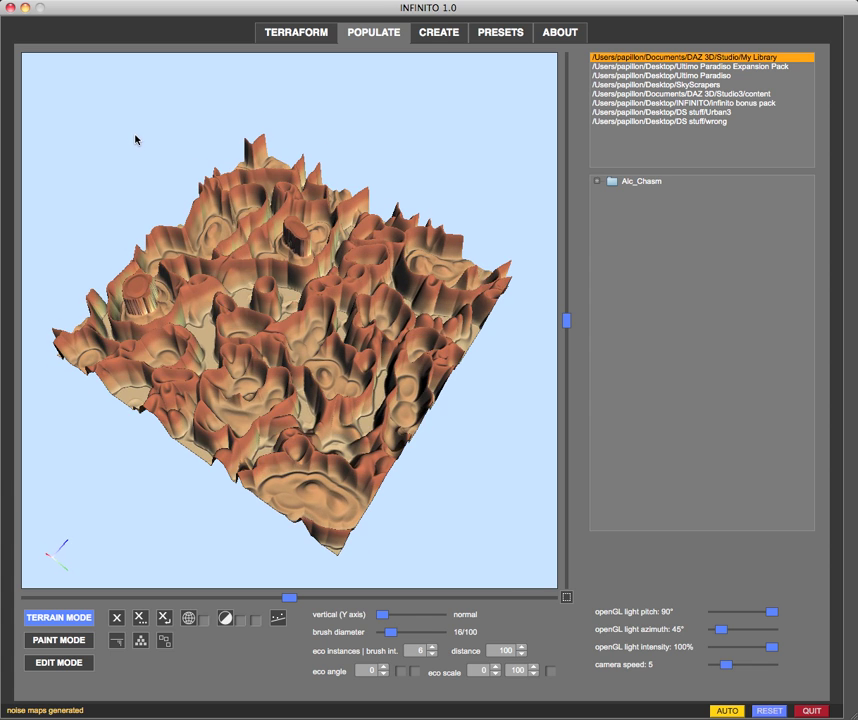
# Change Deformer 1 to Exponent with a value of 2, refresh the noise and generate the terrain to inspect it.
pyautogui.click(269, 30)
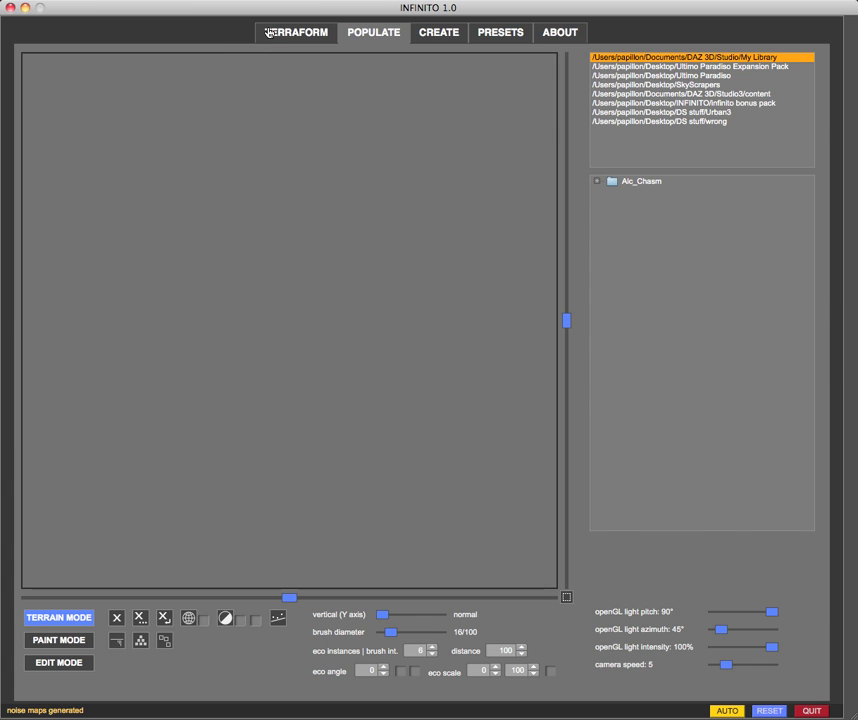
pyautogui.click(69, 262)
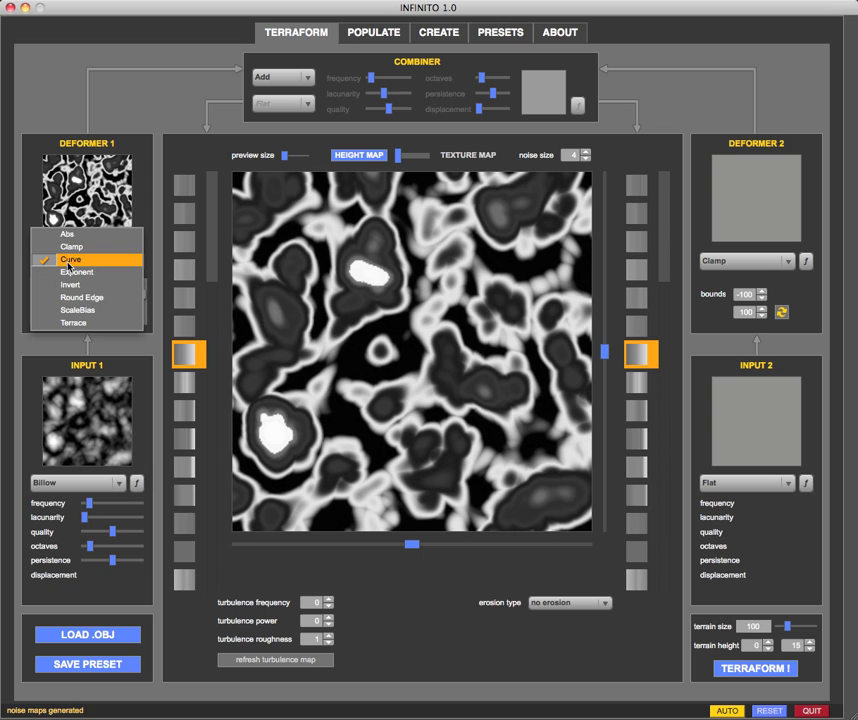
pyautogui.click(62, 273)
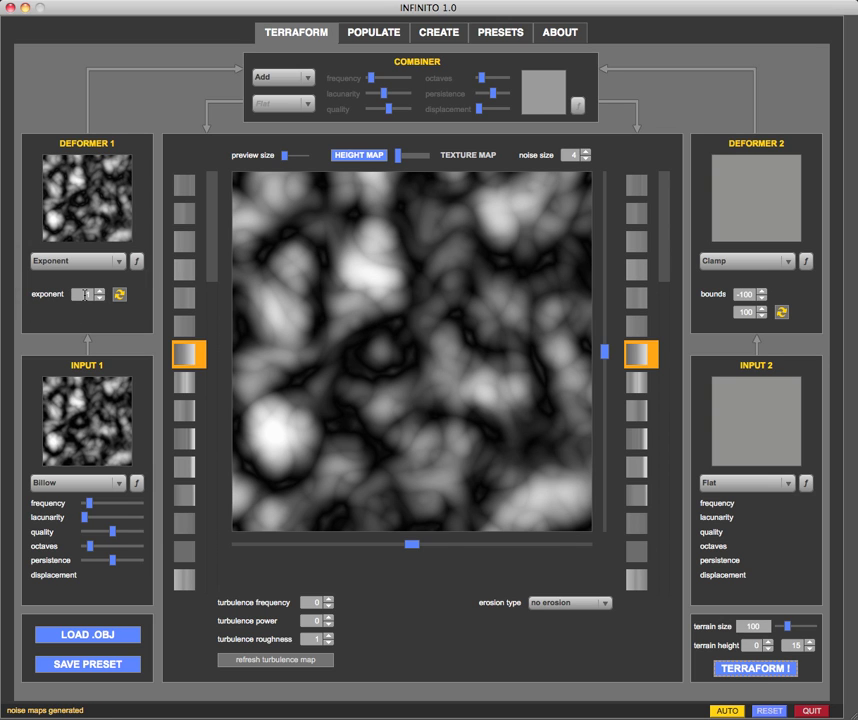
pyautogui.click(88, 294)
pyautogui.write('2')
pyautogui.click(119, 294)
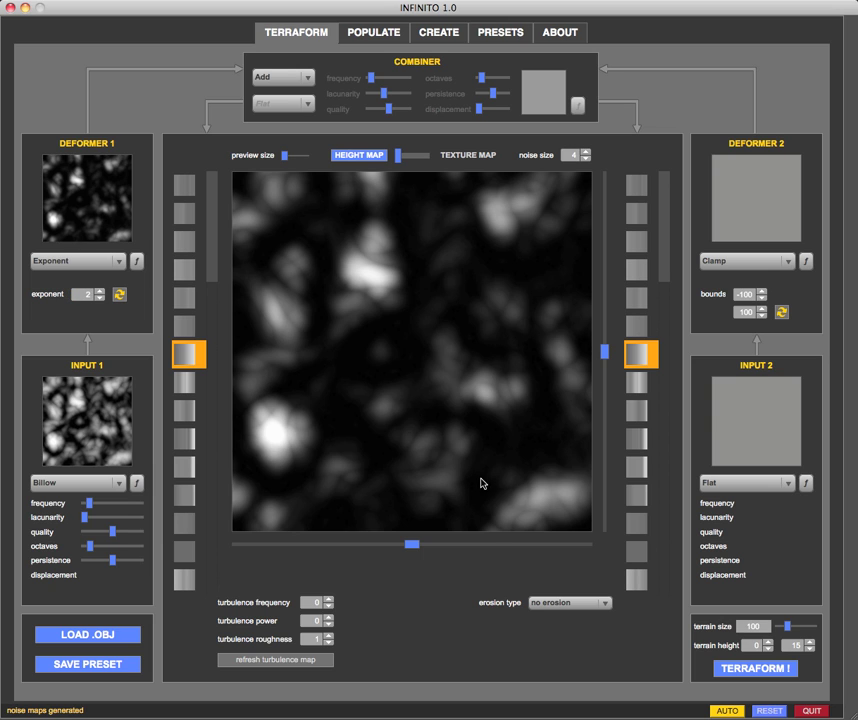
pyautogui.click(740, 668)
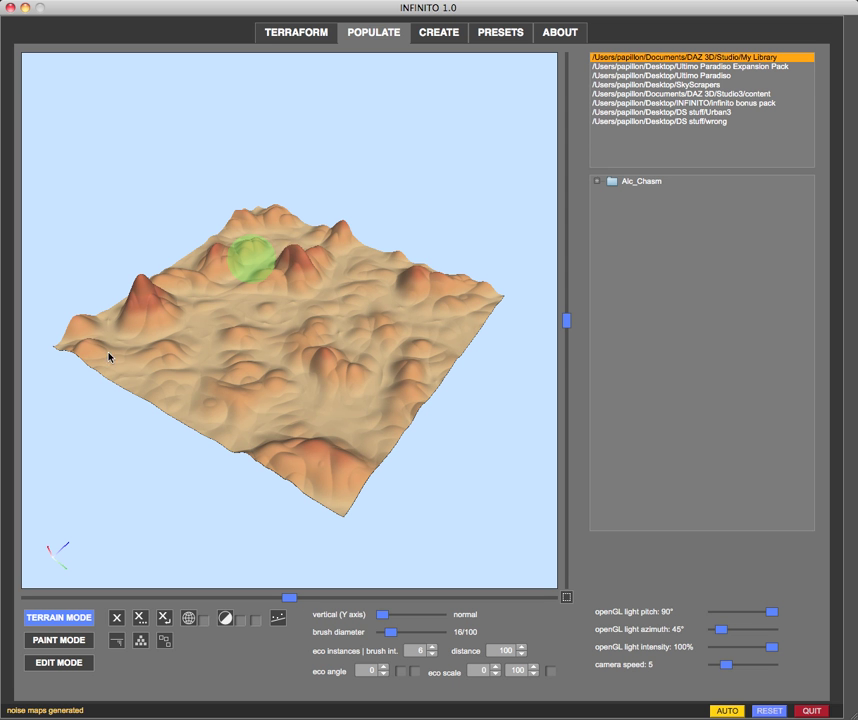
pyautogui.moveTo(163, 203)
pyautogui.mouseDown()
pyautogui.moveTo(187, 200)
pyautogui.moveTo(153, 205)
pyautogui.moveTo(169, 206)
pyautogui.moveTo(219, 130)
pyautogui.mouseUp()
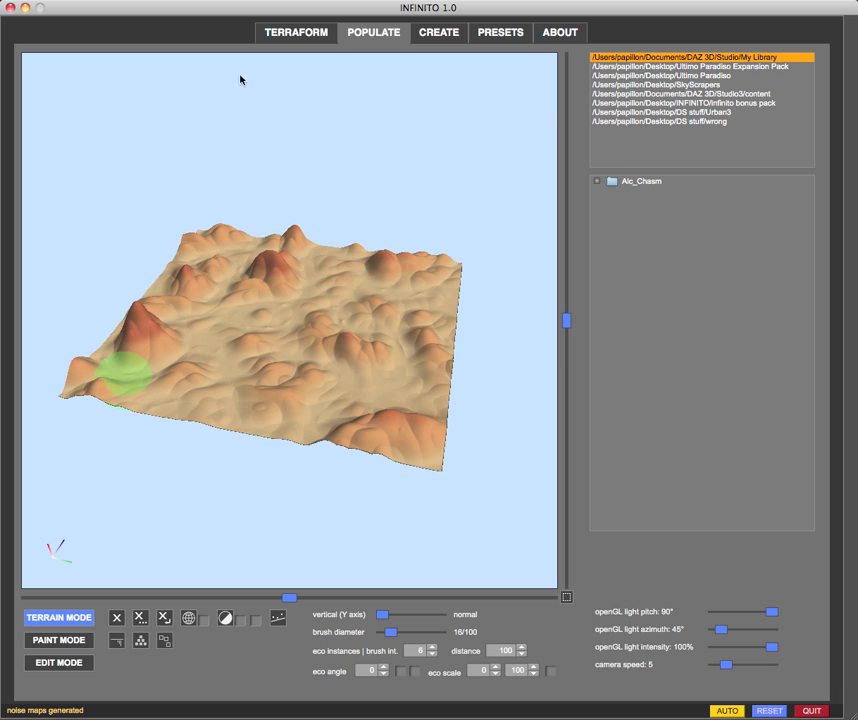
# Reset Deformer 1 from Exponent to its default Clamp function.
pyautogui.click(290, 32)
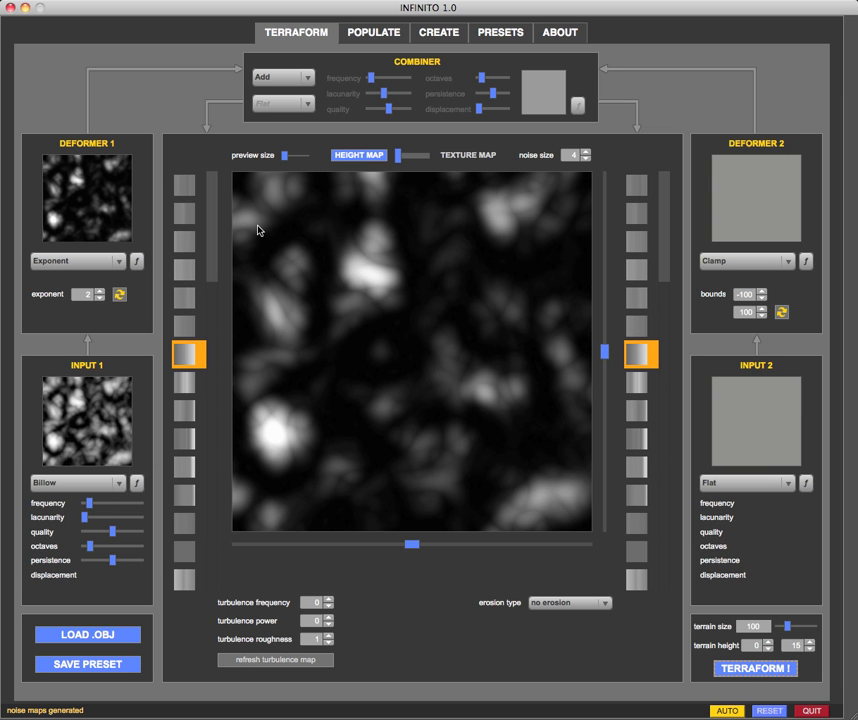
pyautogui.click(92, 264)
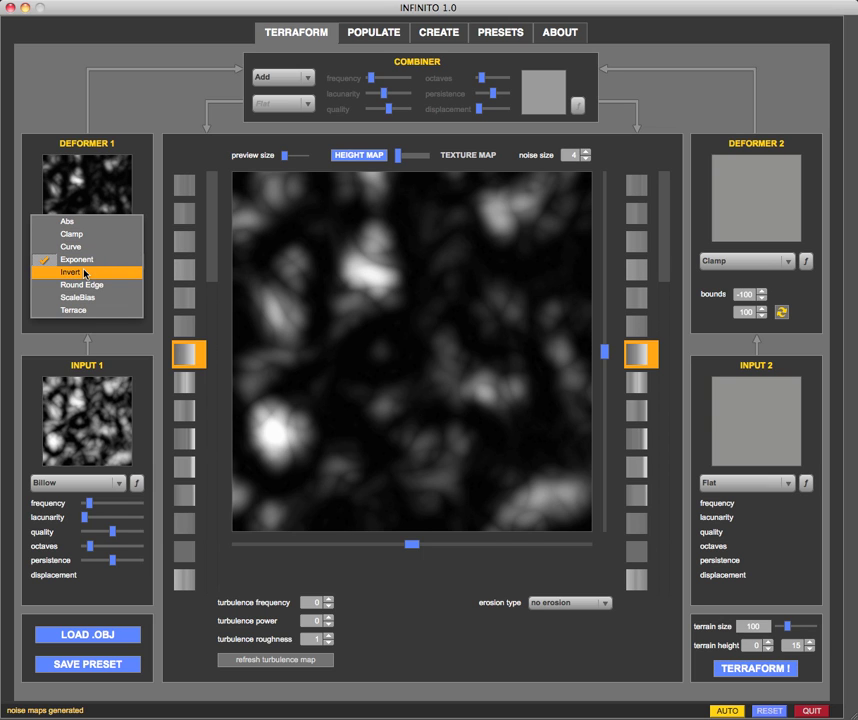
pyautogui.click(33, 338)
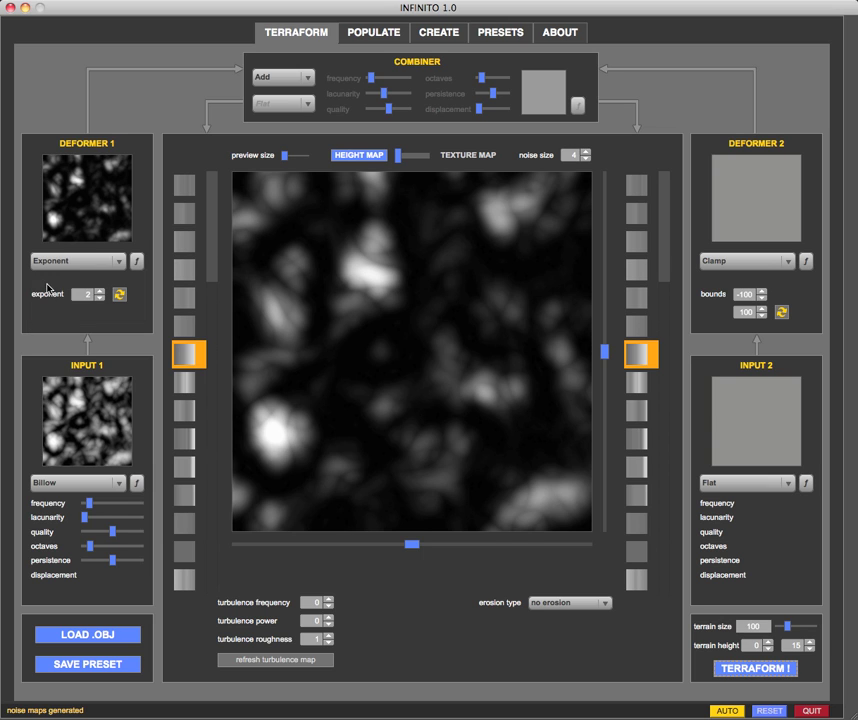
pyautogui.click(137, 260)
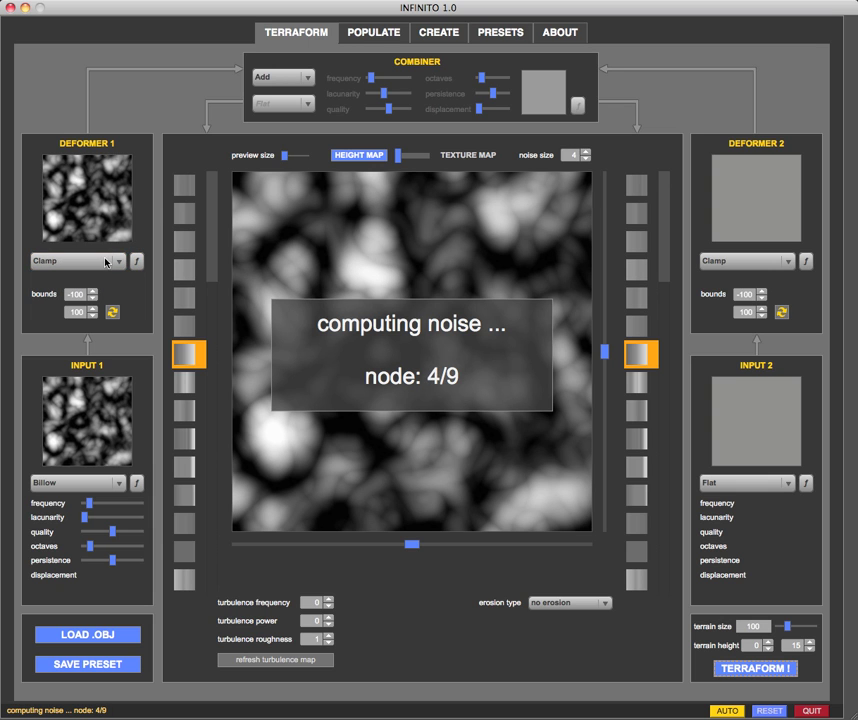
# Change Deformer 1 to the Invert function to preview its effect on the Billow noise.
pyautogui.click(84, 262)
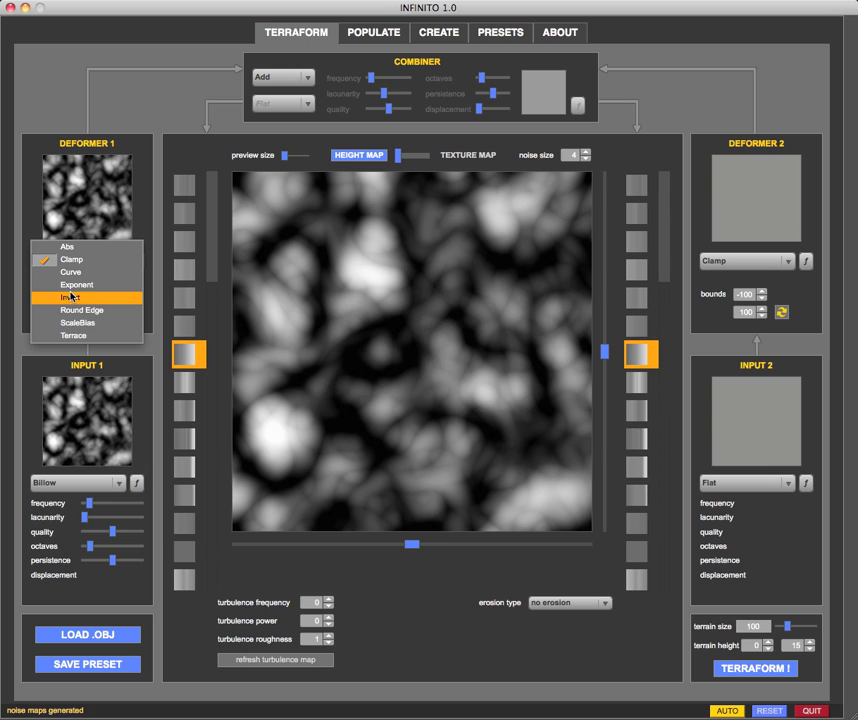
pyautogui.click(71, 296)
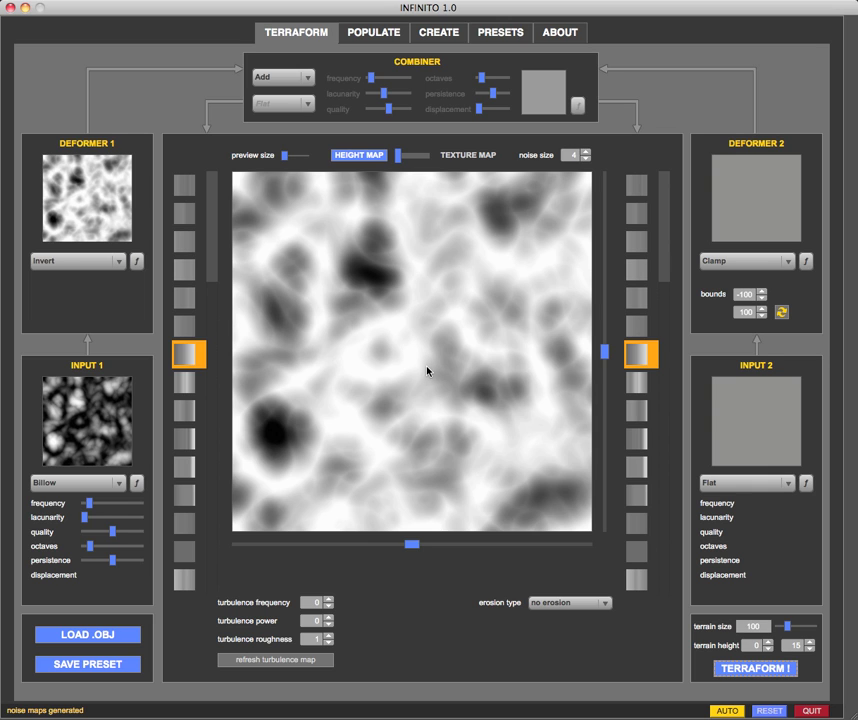
# Change Deformer 1 to Round Edge and generate the terrain to inspect its shape.
pyautogui.click(57, 262)
pyautogui.click(57, 271)
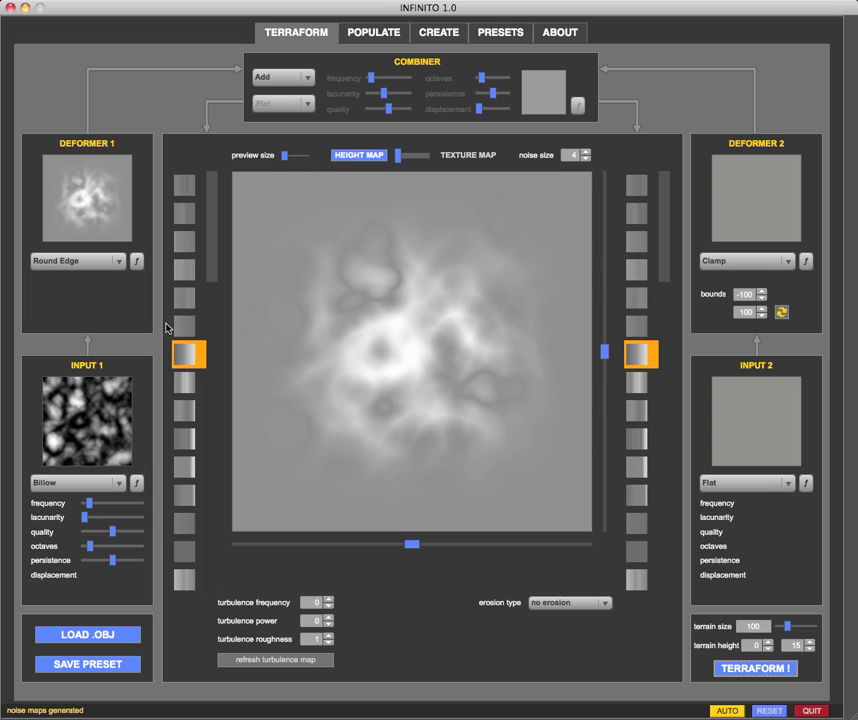
pyautogui.click(725, 668)
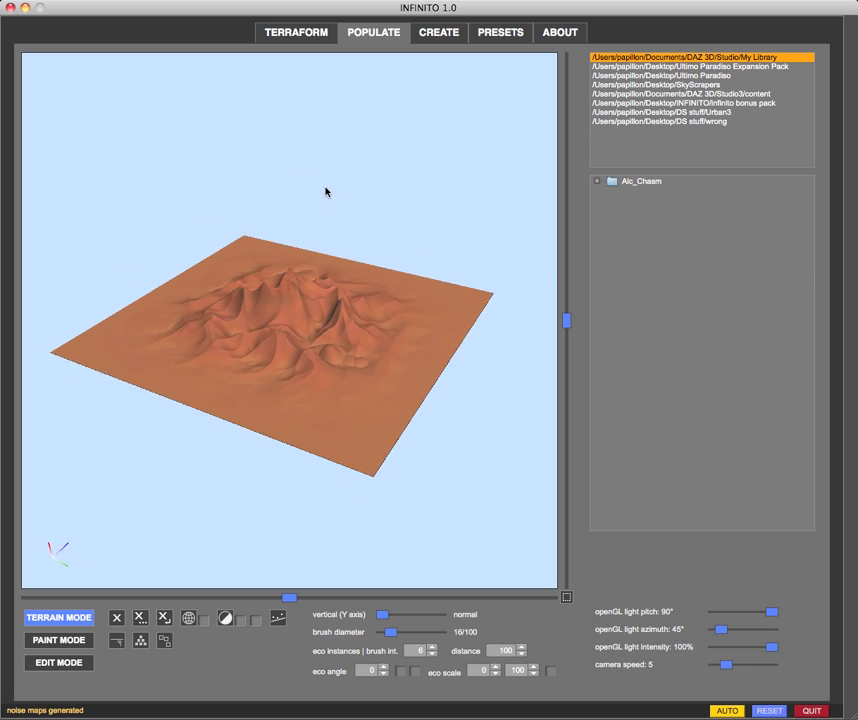
pyautogui.click(292, 34)
# Change Deformer 1 to ScaleBias and try bias values of 10, 100 and finally 25, refreshing the noise for each.
pyautogui.click(56, 256)
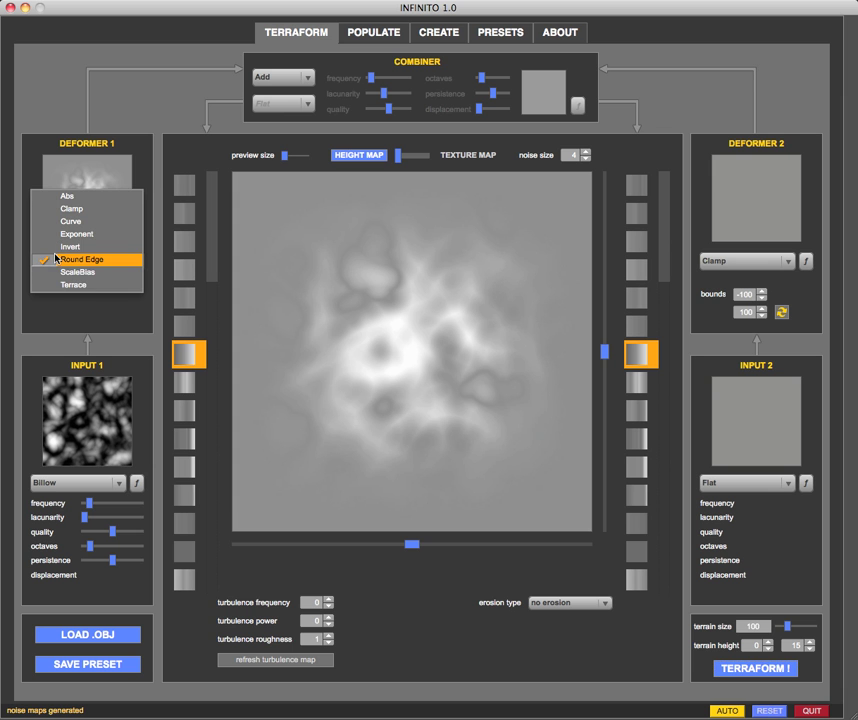
pyautogui.click(60, 271)
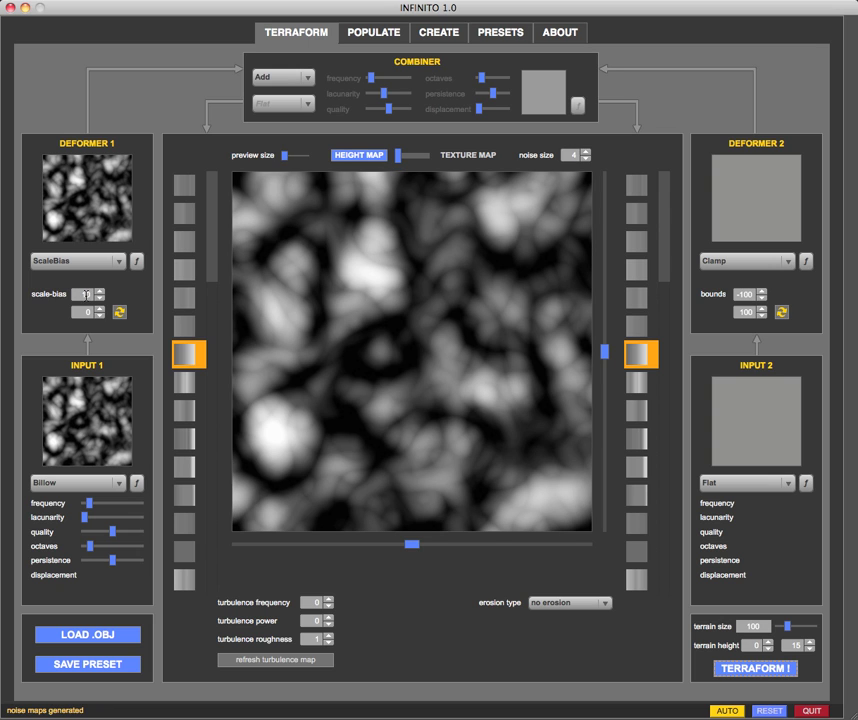
pyautogui.click(84, 310)
pyautogui.click(117, 313)
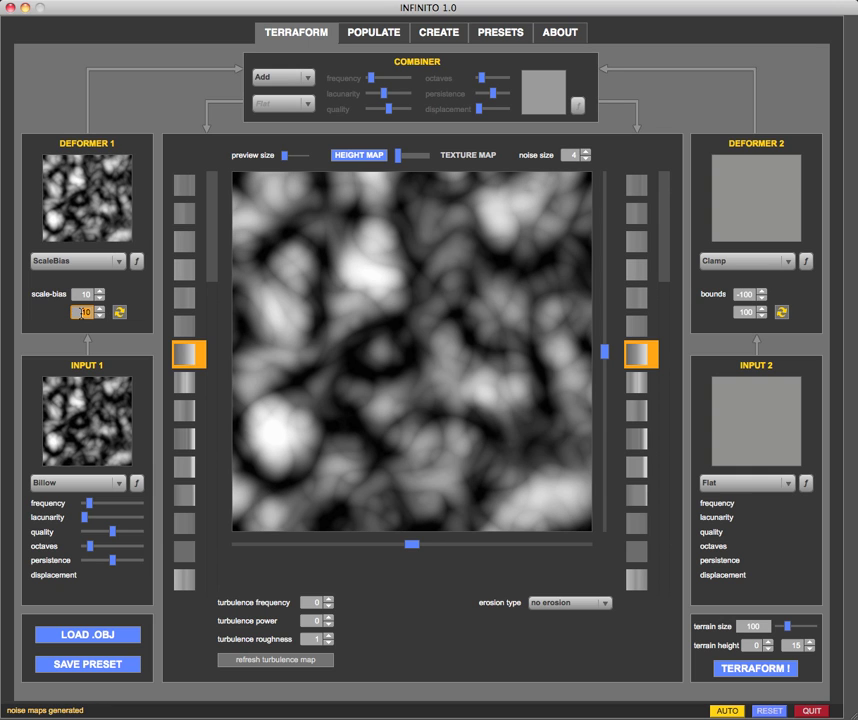
pyautogui.click(117, 313)
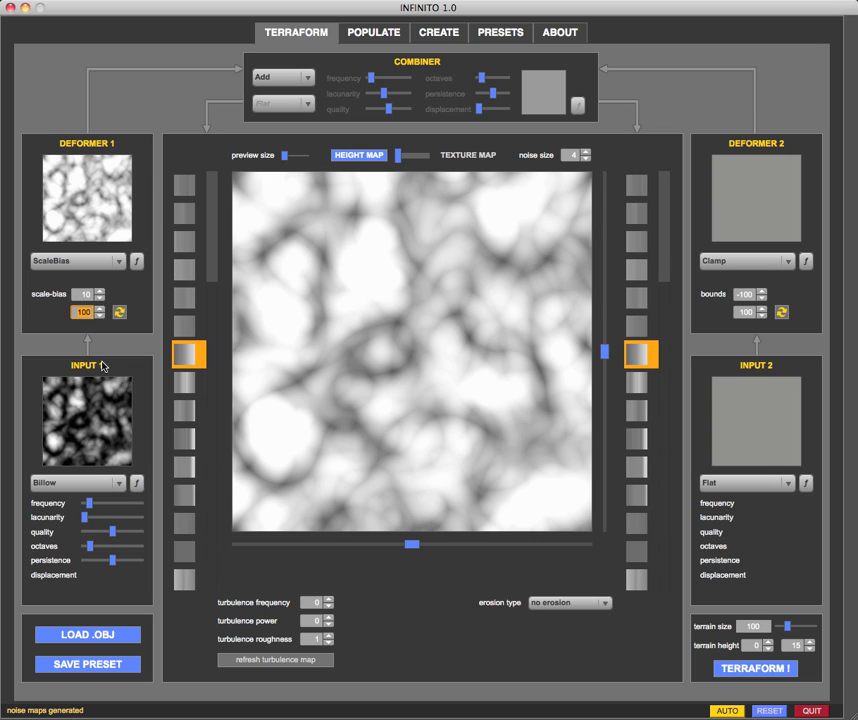
pyautogui.write('5')
pyautogui.click(118, 312)
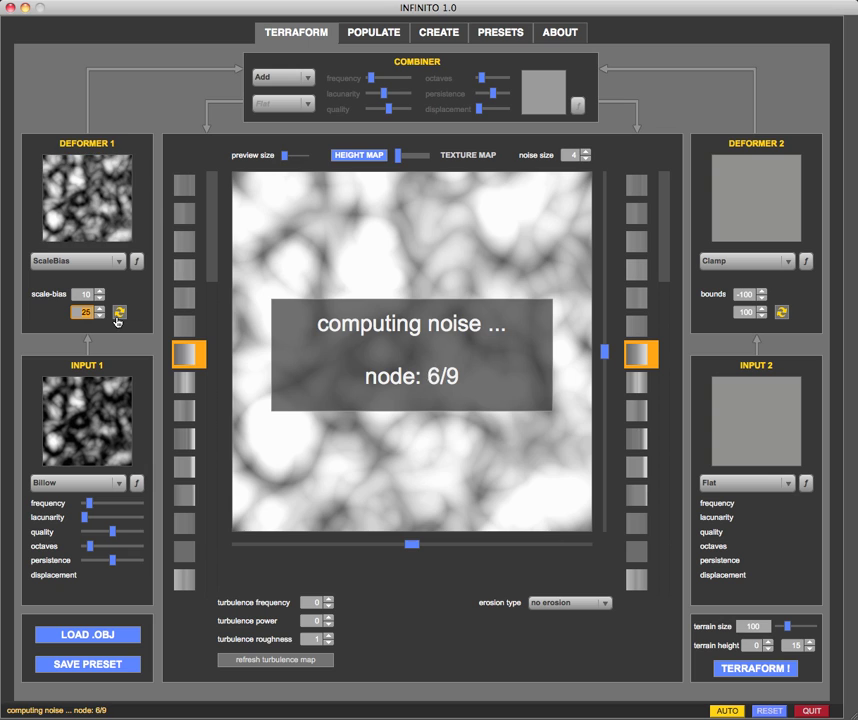
# Try a ScaleBias scale of 100 on Deformer 1, then restore the scale to 10, refreshing the noise each time.
pyautogui.click(84, 295)
pyautogui.write('0')
pyautogui.click(118, 312)
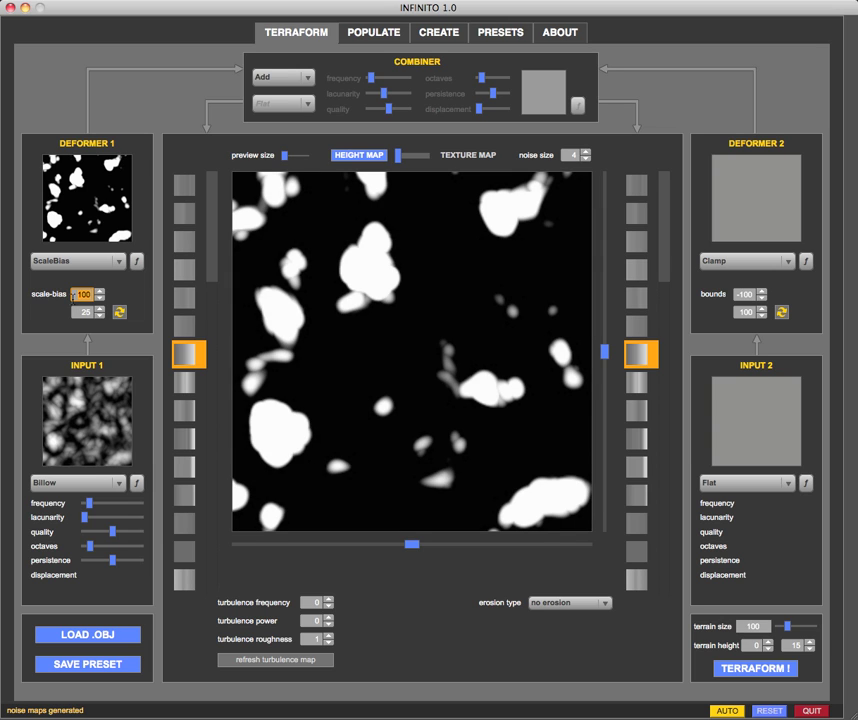
pyautogui.write('10')
pyautogui.click(118, 316)
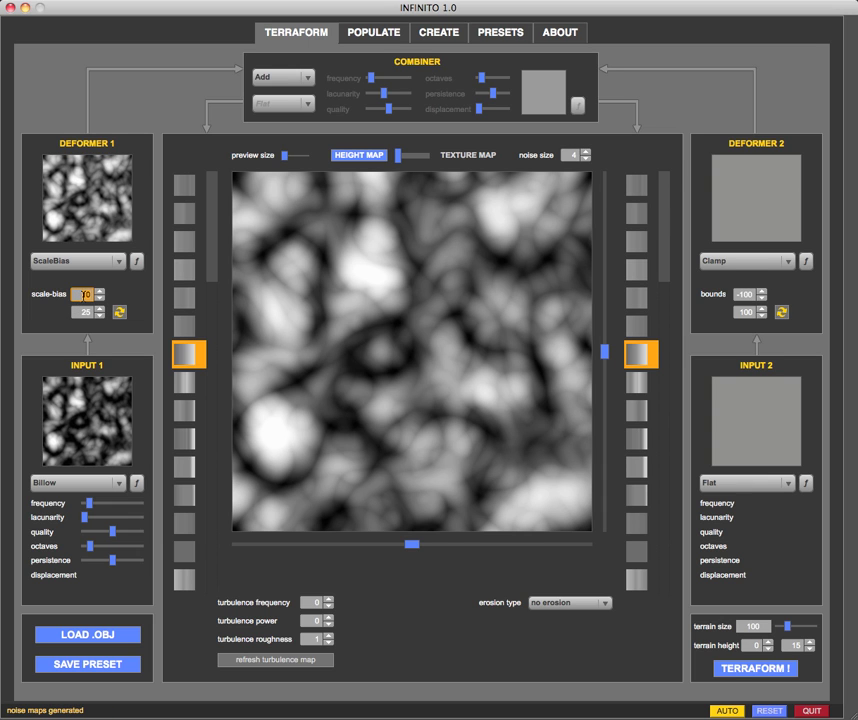
# Set Deformer 1's ScaleBias scale to 20 and then to 30, refreshing the noise for each value.
pyautogui.moveTo(86, 294); pyautogui.dragTo(73, 312)
pyautogui.write('2')
pyautogui.click(118, 312)
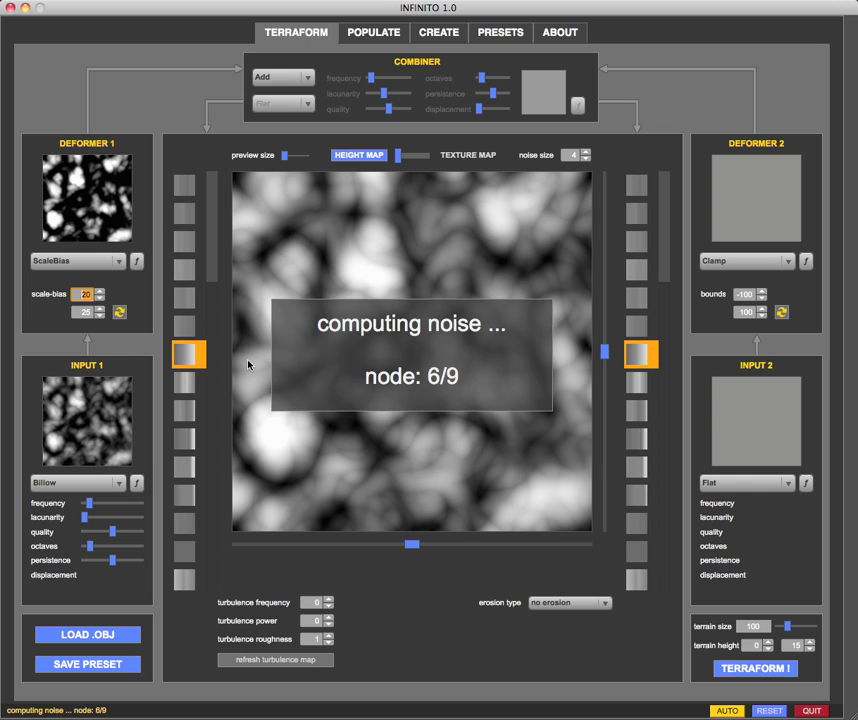
pyautogui.click(119, 314)
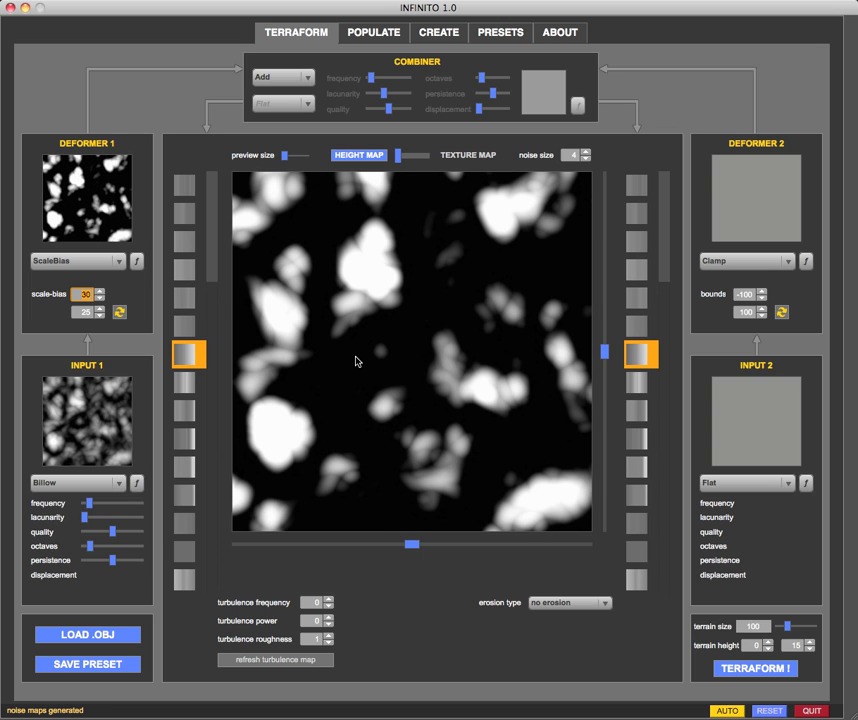
# Generate the terrain from the ScaleBias noise, inspect its relief and return to the terraforming settings.
pyautogui.press('Return')
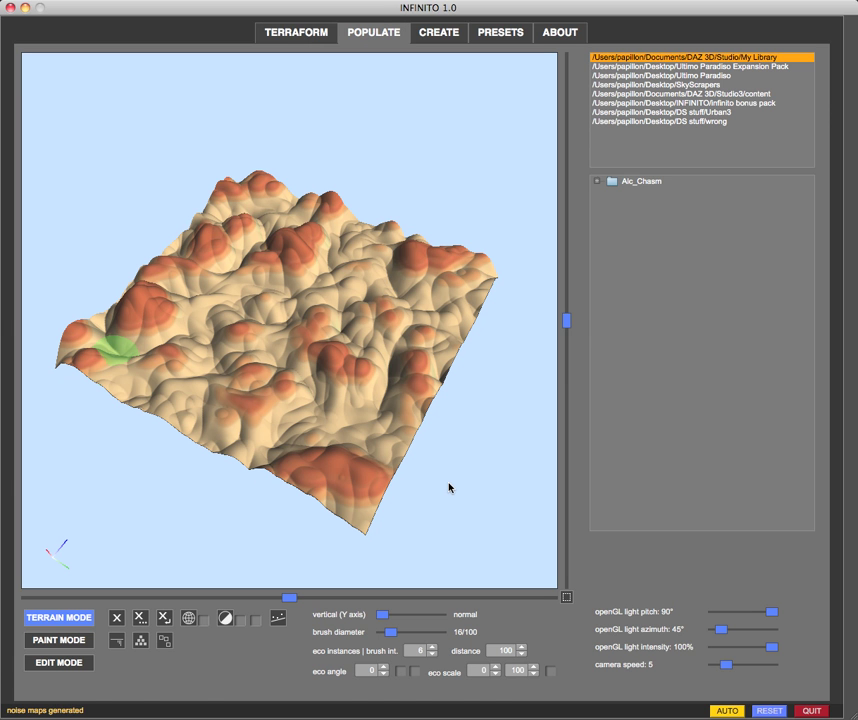
pyautogui.moveTo(297, 404)
pyautogui.mouseDown()
pyautogui.moveTo(304, 391)
pyautogui.moveTo(299, 396)
pyautogui.mouseUp()
pyautogui.click(268, 32)
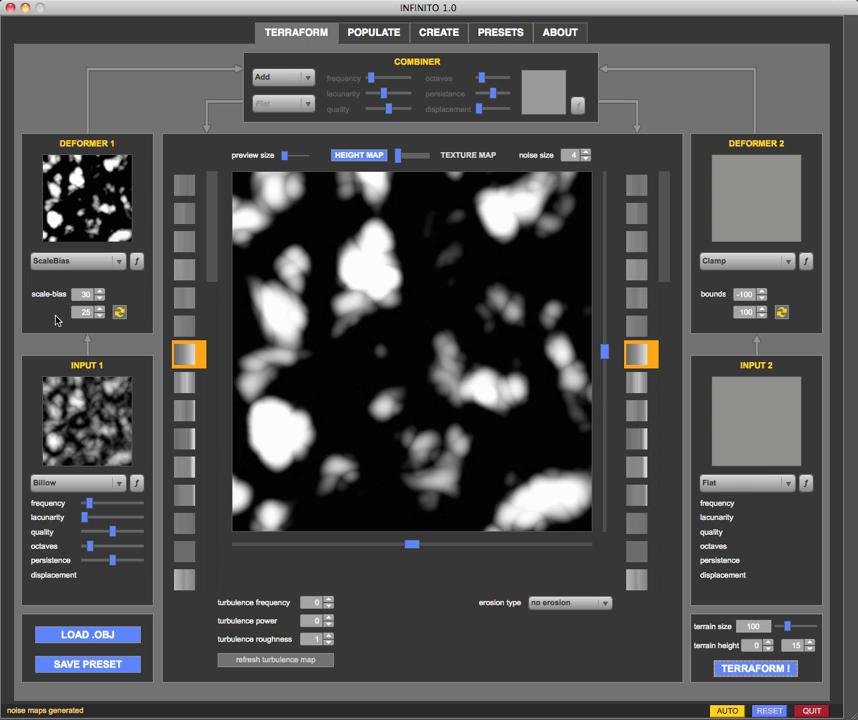
# Change Deformer 1 to Terrace with the fourth curve preset in the second row, and generate the terrain to inspect its terraces.
pyautogui.click(60, 261)
pyautogui.click(60, 277)
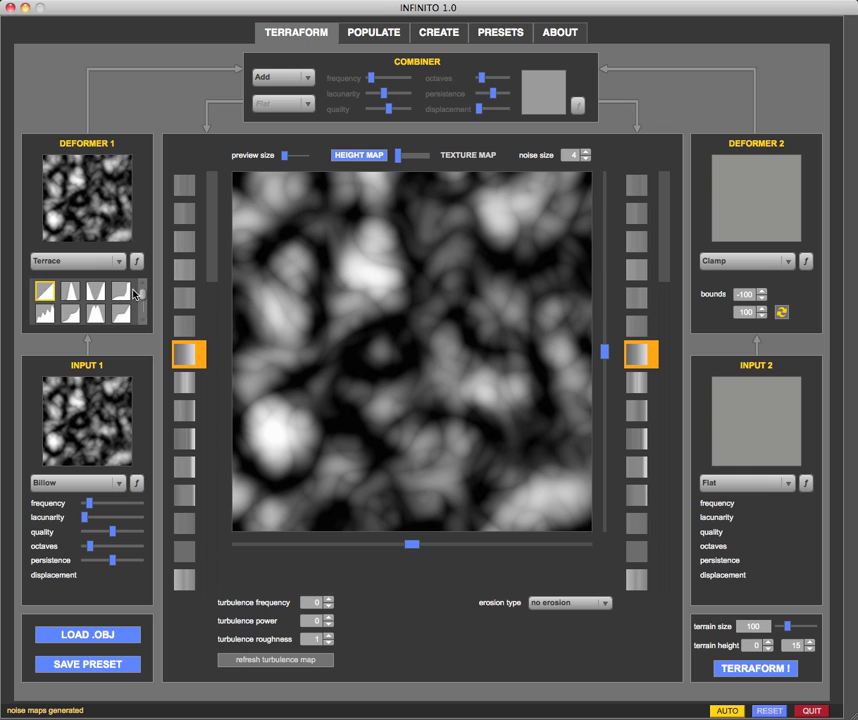
pyautogui.click(120, 314)
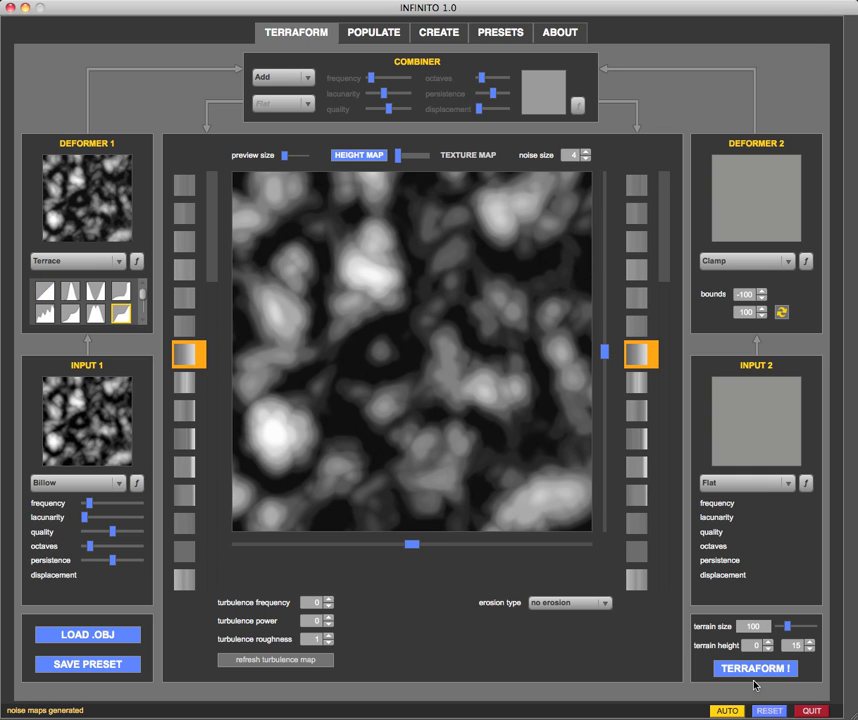
pyautogui.click(748, 669)
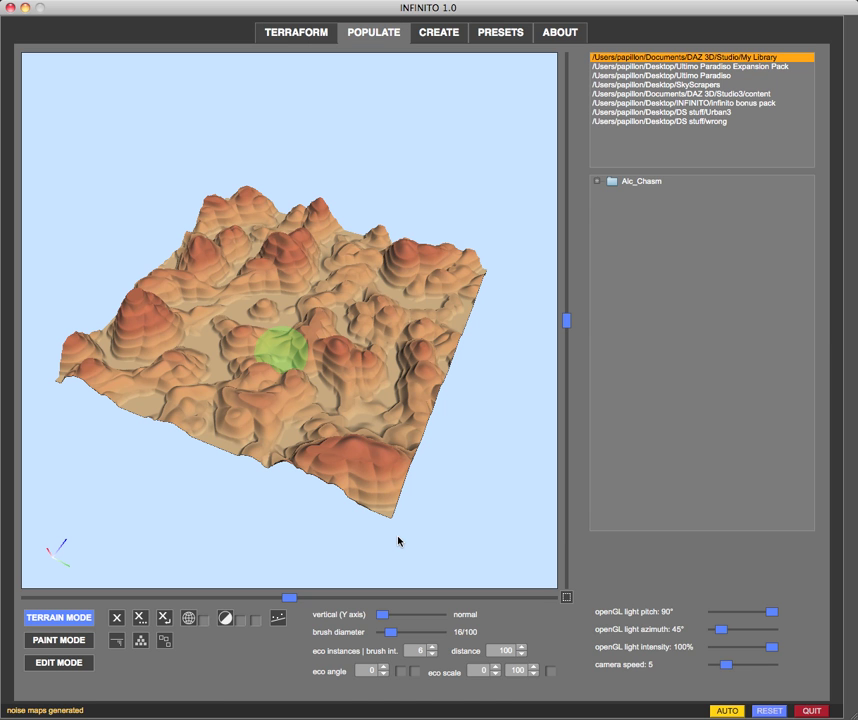
pyautogui.scroll(10, 299, 161)
pyautogui.moveTo(123, 168)
pyautogui.mouseDown()
pyautogui.moveTo(147, 166)
pyautogui.moveTo(136, 167)
pyautogui.mouseUp()
pyautogui.click(257, 42)
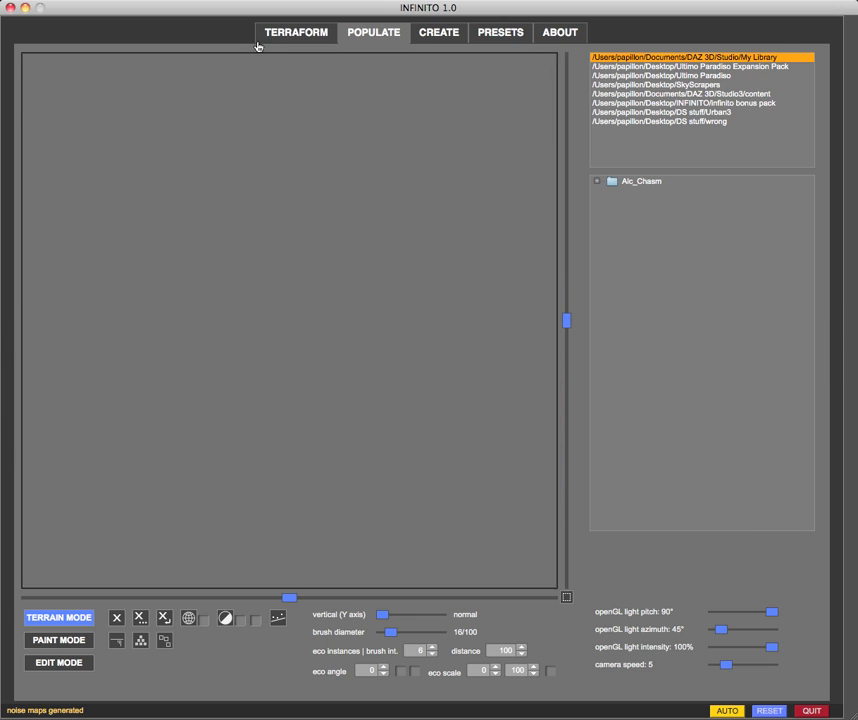
# Apply the U-notched Terrace preset from further down the preset list to Deformer 1 and generate the terrain to inspect it.
pyautogui.scroll(-2, 143, 297)
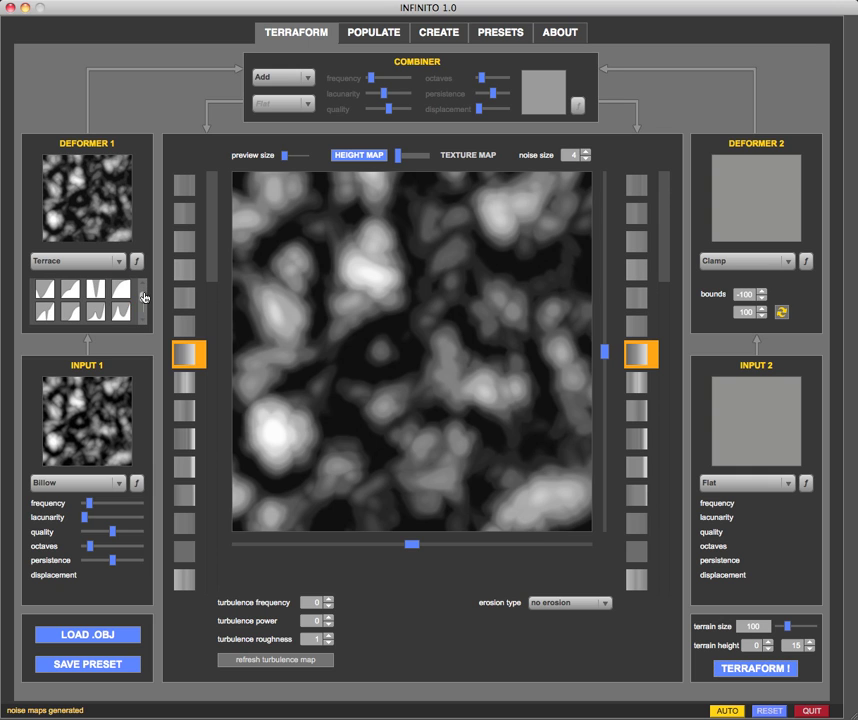
pyautogui.click(121, 315)
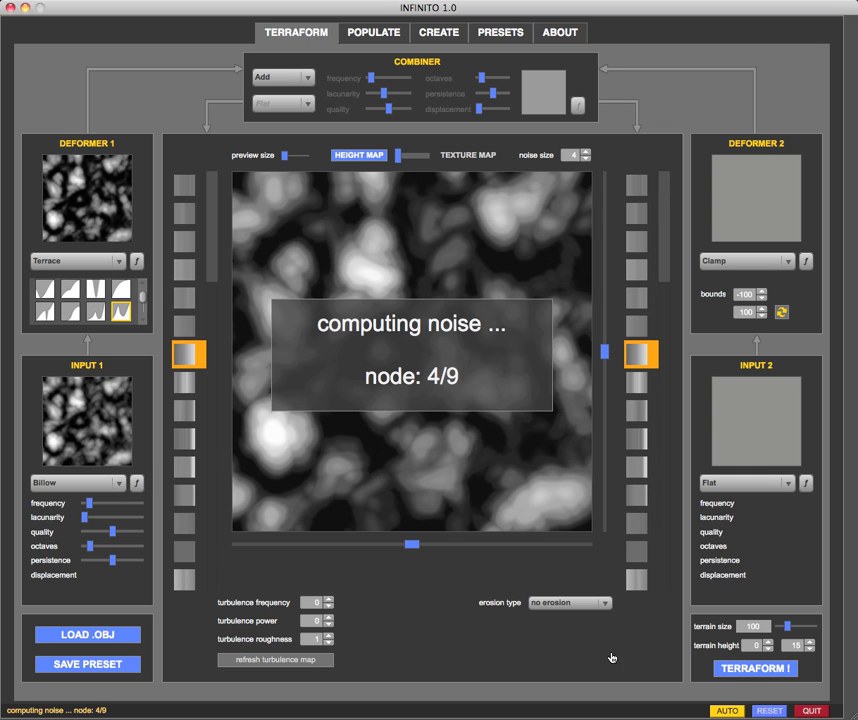
pyautogui.click(755, 668)
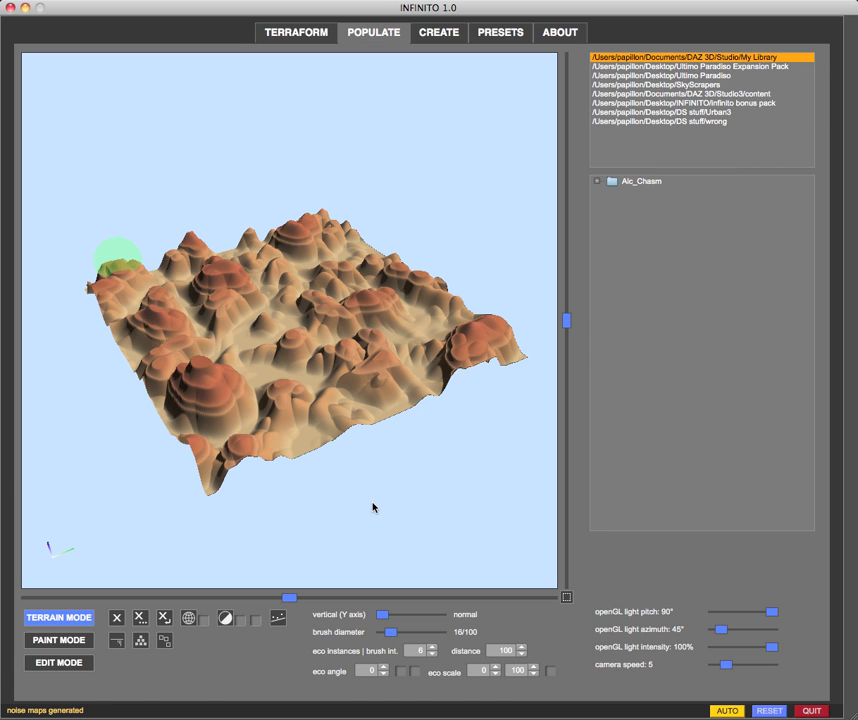
pyautogui.click(264, 33)
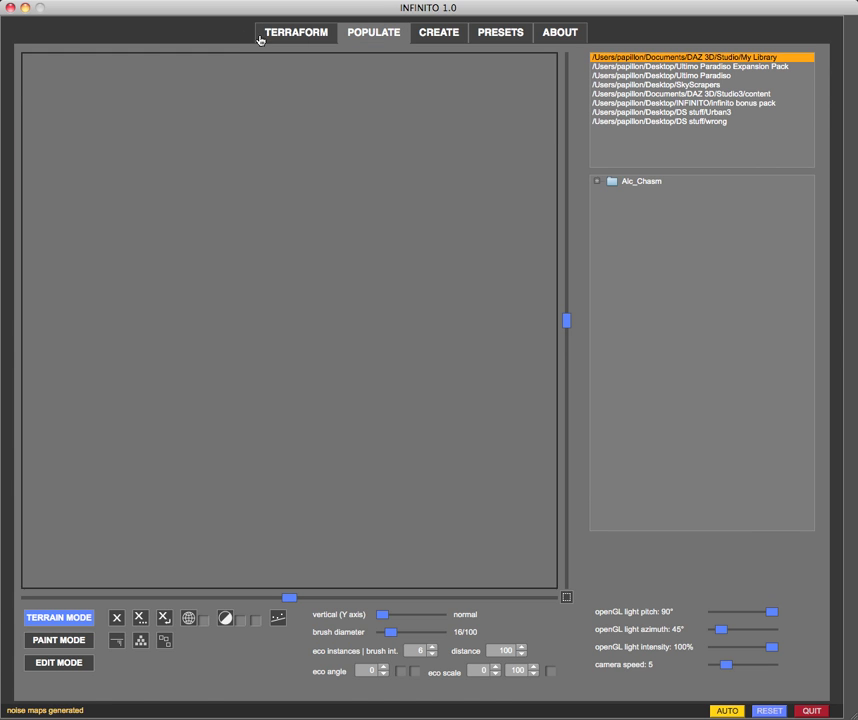
# Apply the twin-peaked Terrace preset, third in the second row, to Deformer 1 and generate the terrain for inspection.
pyautogui.scroll(-2, 88, 310)
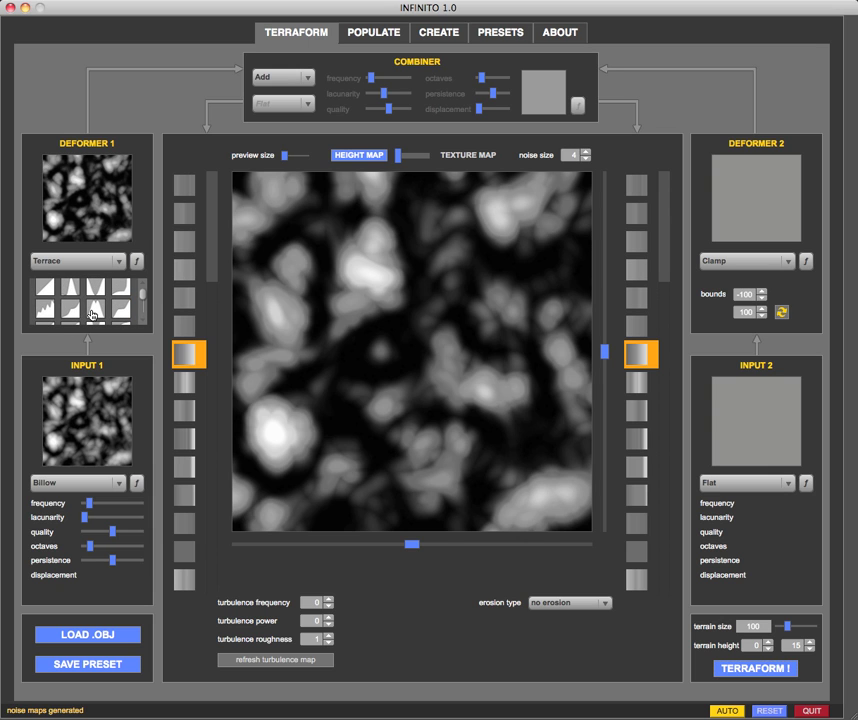
pyautogui.click(93, 313)
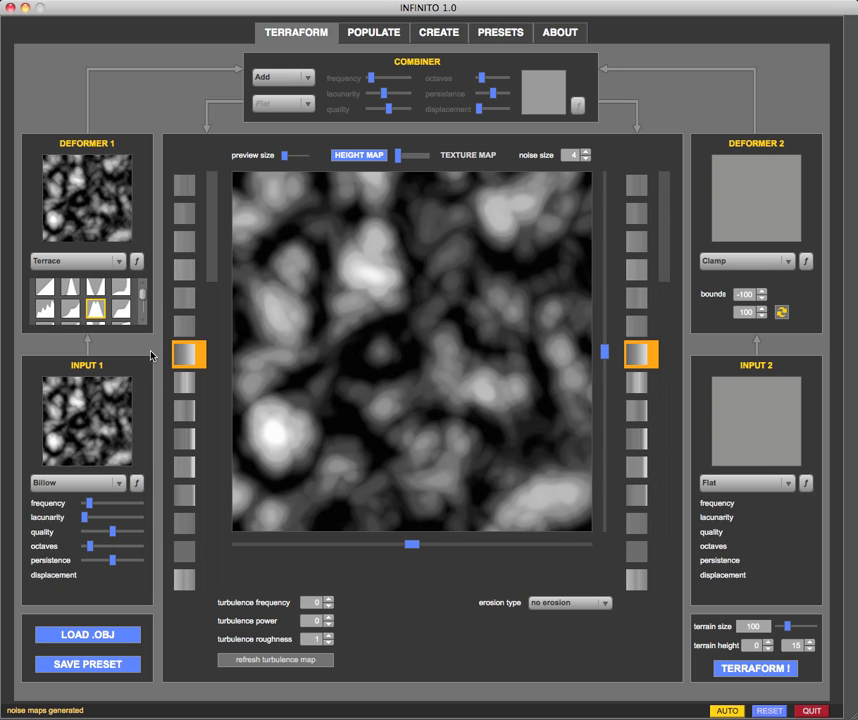
pyautogui.click(756, 668)
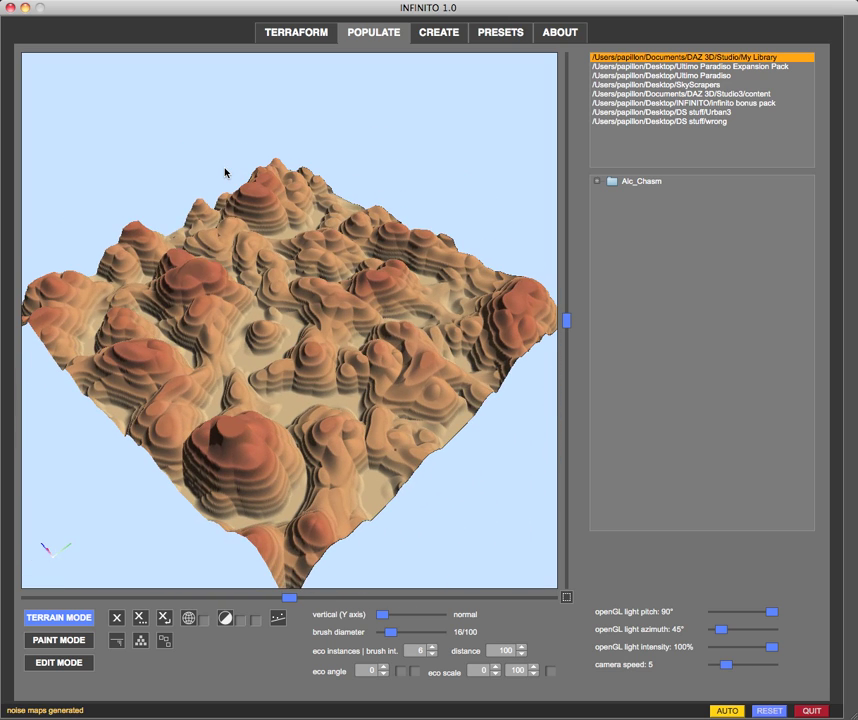
pyautogui.click(273, 36)
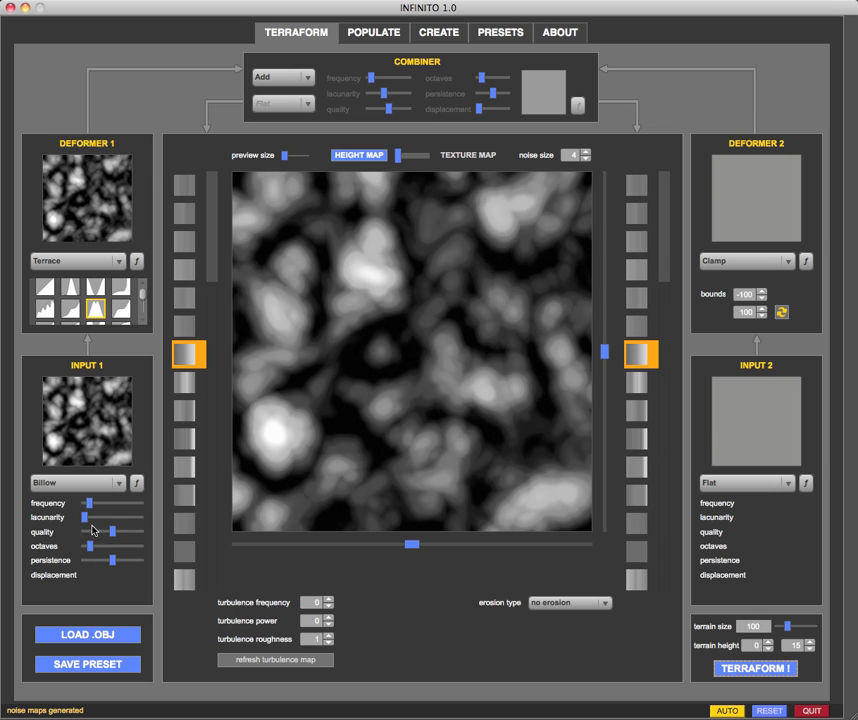
# Increase Input 1's lacunarity slightly and generate the terraced terrain to inspect its finer relief up close.
pyautogui.moveTo(86, 517); pyautogui.dragTo(97, 521)
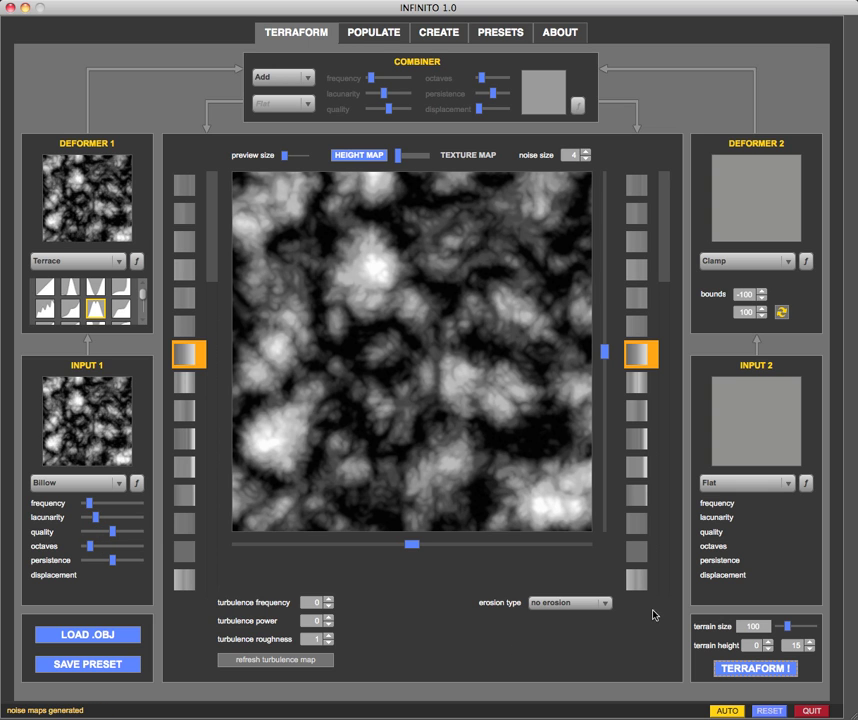
pyautogui.click(728, 669)
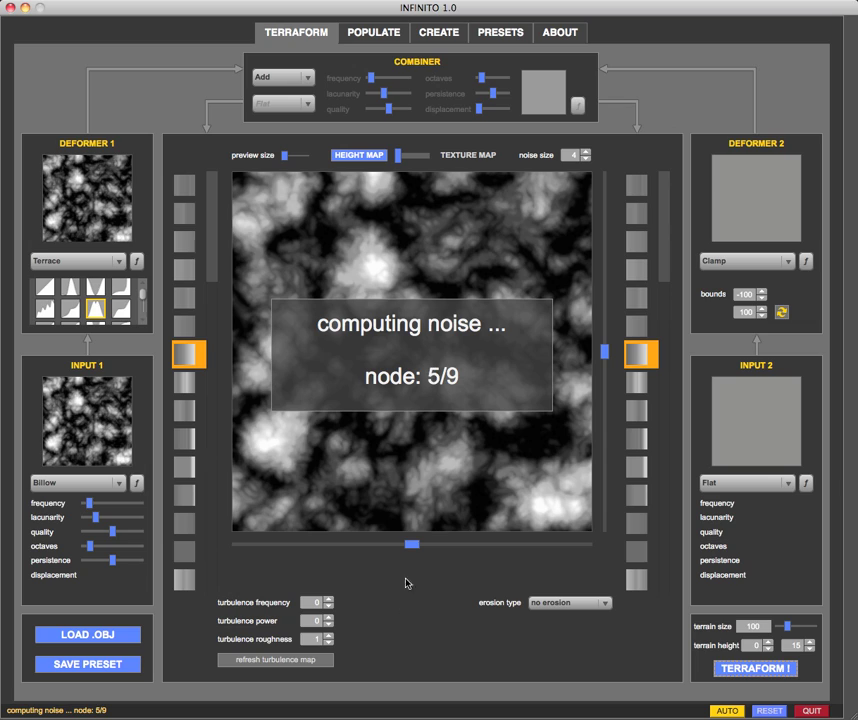
pyautogui.scroll(-3, 242, 560)
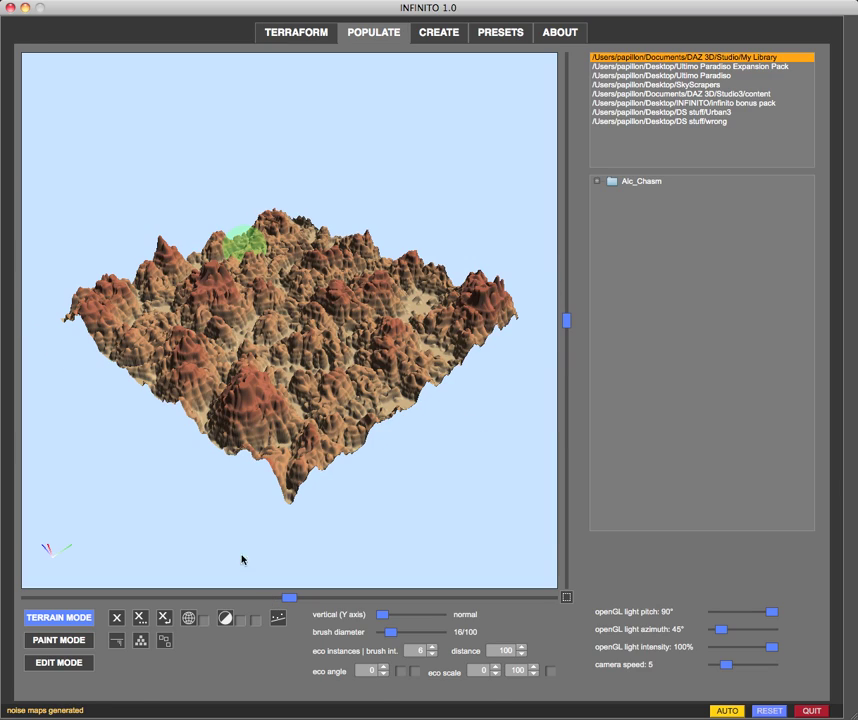
pyautogui.scroll(3, 104, 480)
pyautogui.moveTo(172, 188)
pyautogui.mouseDown()
pyautogui.moveTo(185, 191)
pyautogui.moveTo(172, 188)
pyautogui.moveTo(180, 186)
pyautogui.mouseUp()
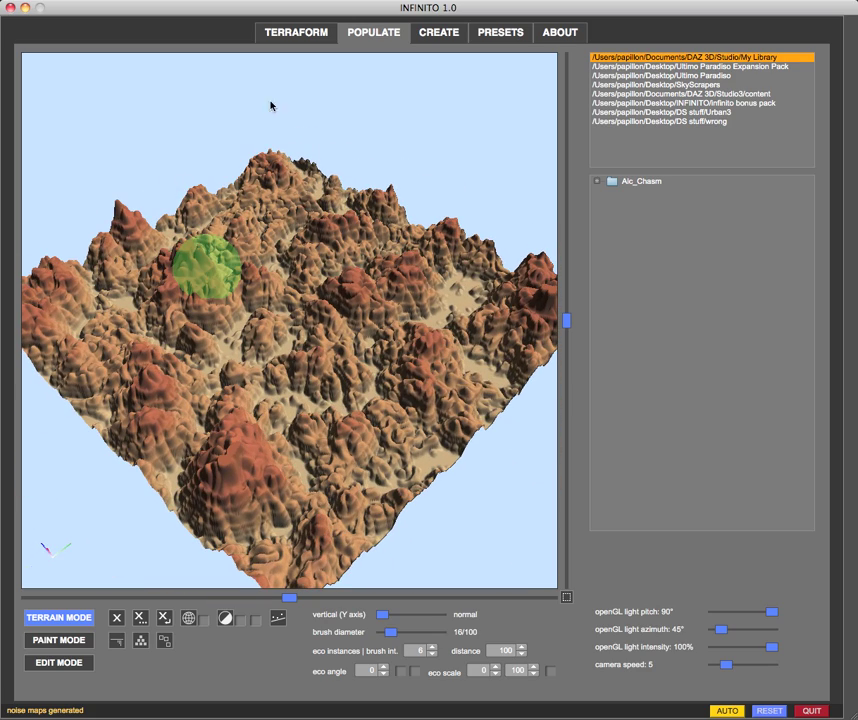
pyautogui.click(289, 40)
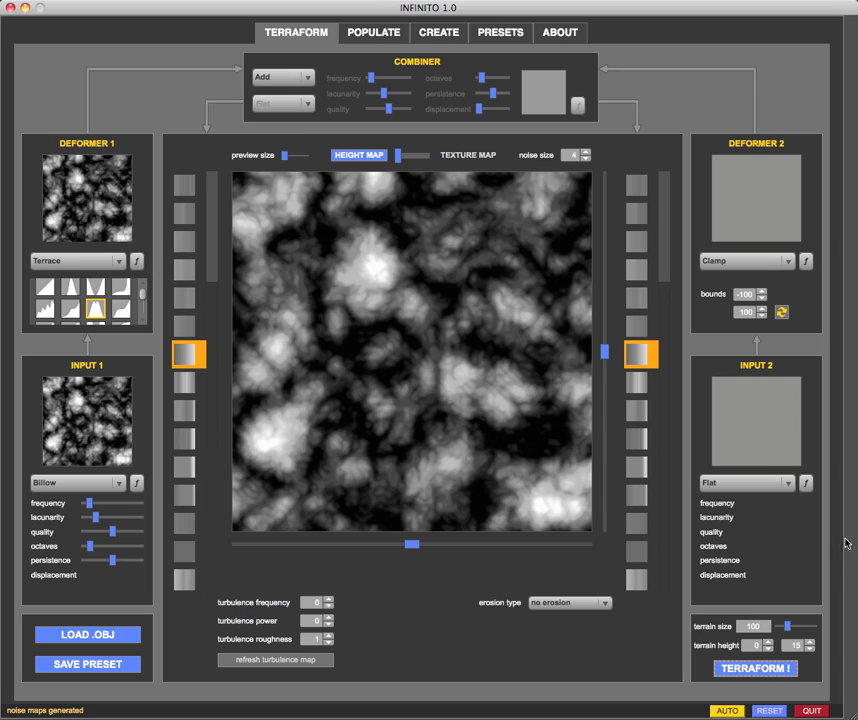